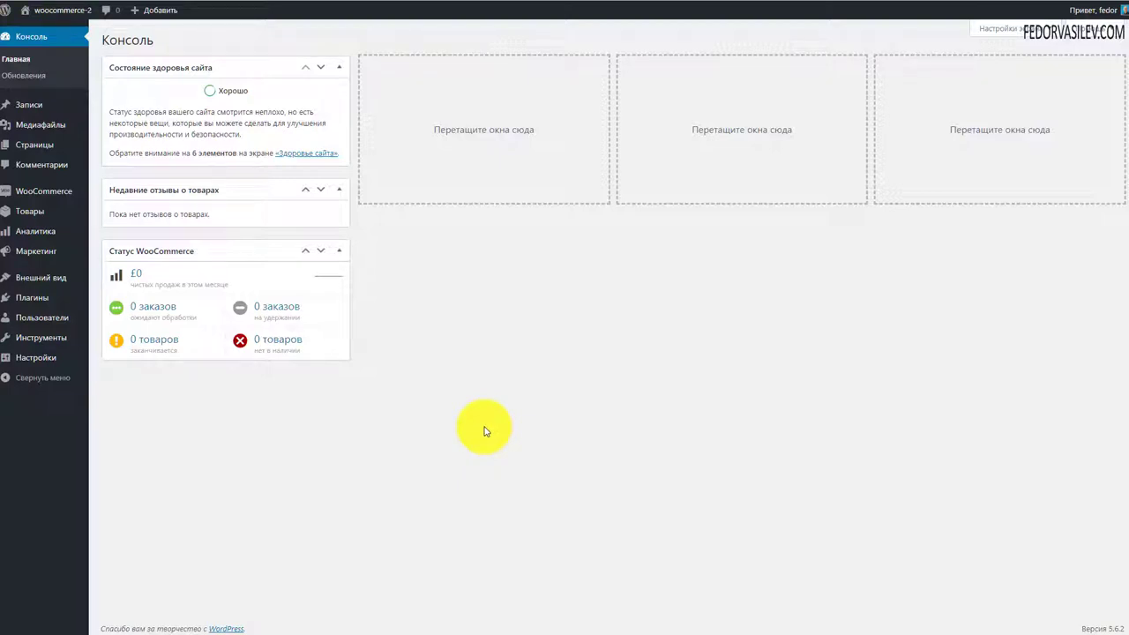
Step: Start creating a new product in the WooCommerce product list and title it "Шорты мужские"
mouse_move(61, 218)
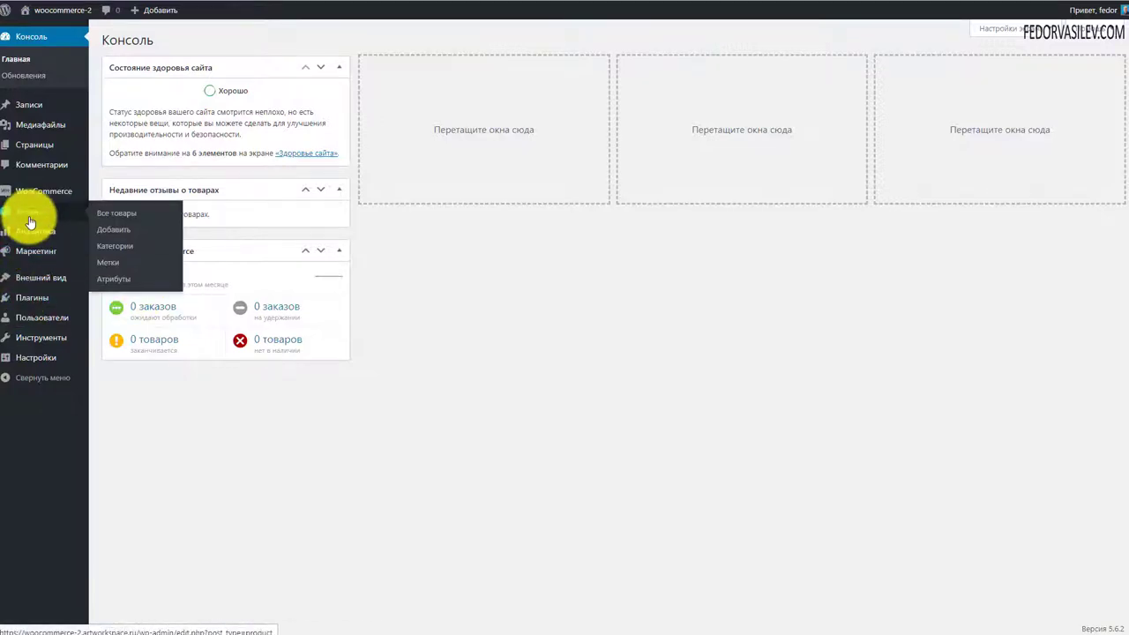
left_click(30, 215)
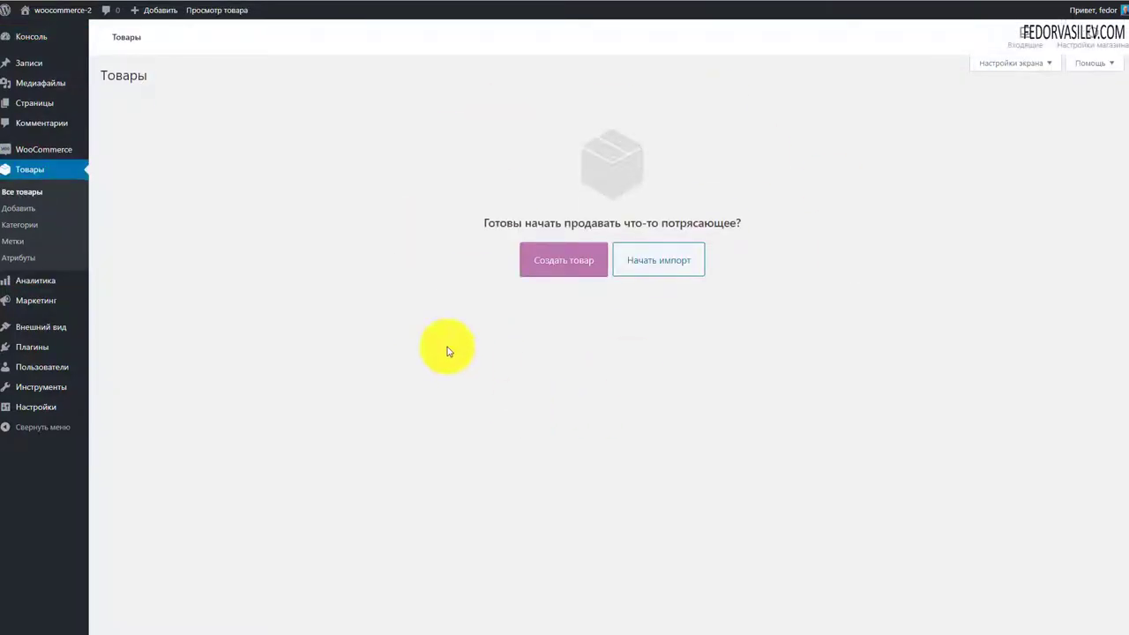
left_click(575, 267)
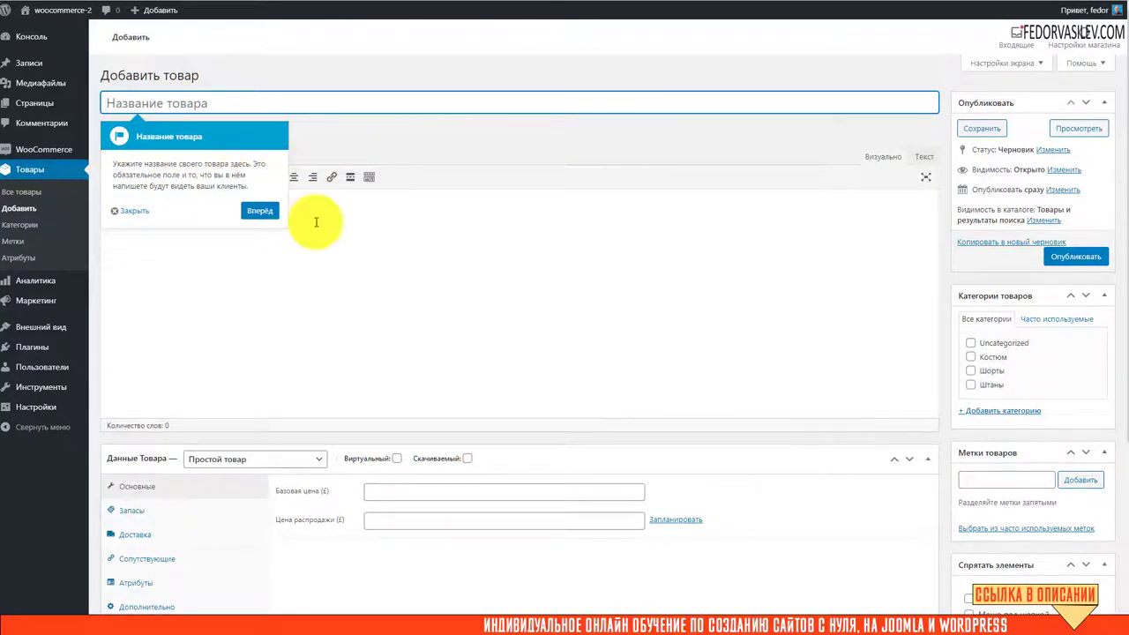
left_click(773, 442)
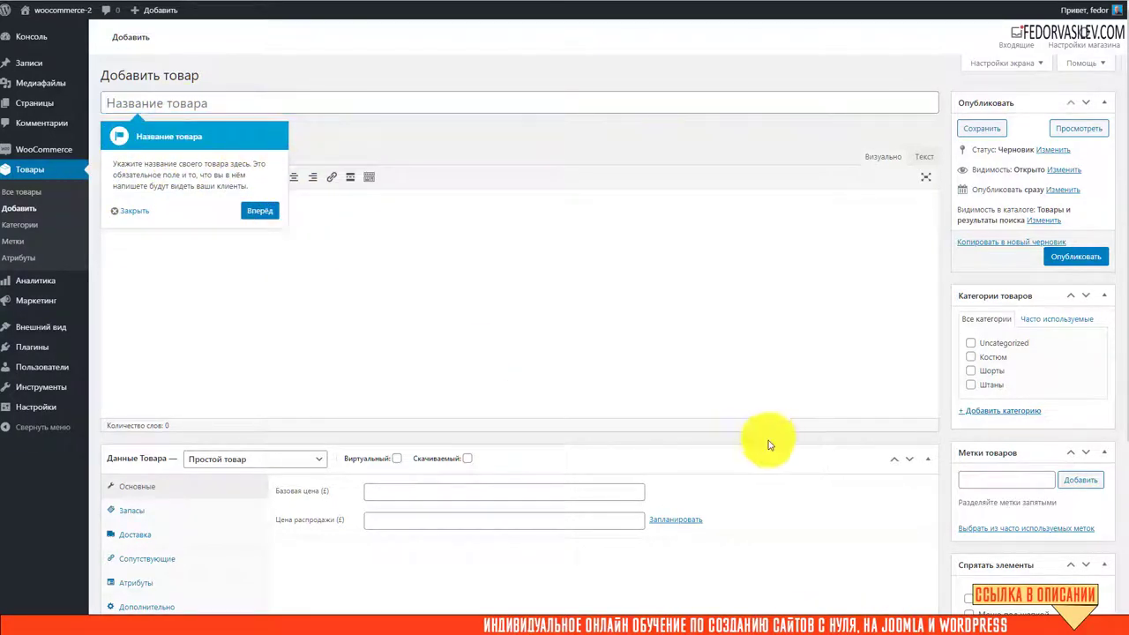
right_click(187, 101)
left_click(216, 192)
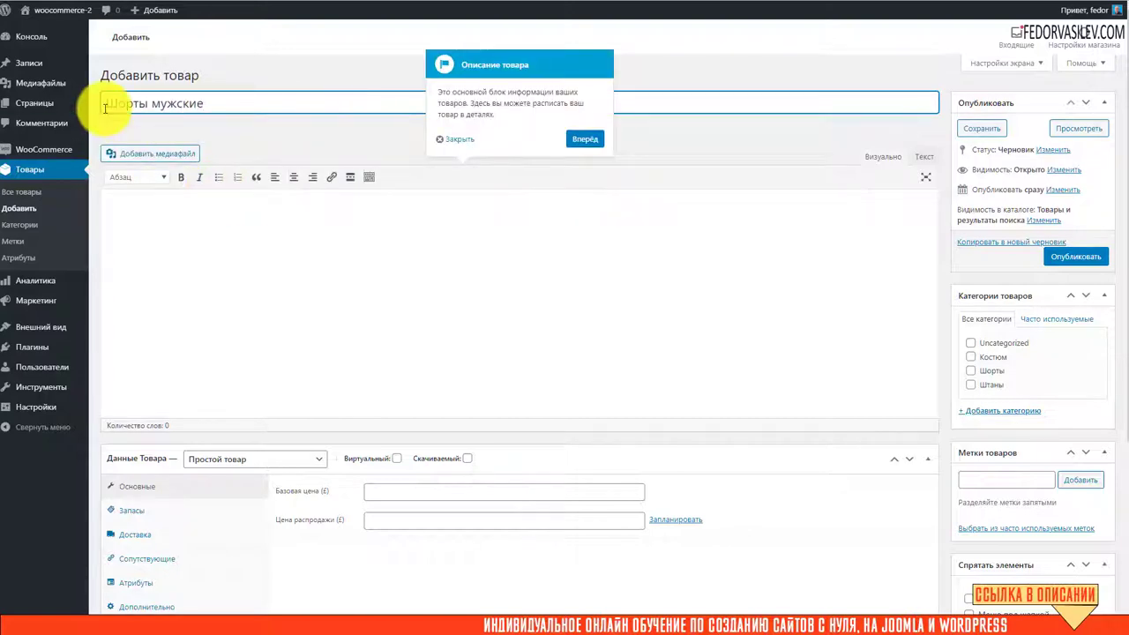
Step: Show the additional formatting tools in the main product description editor
left_click(369, 177)
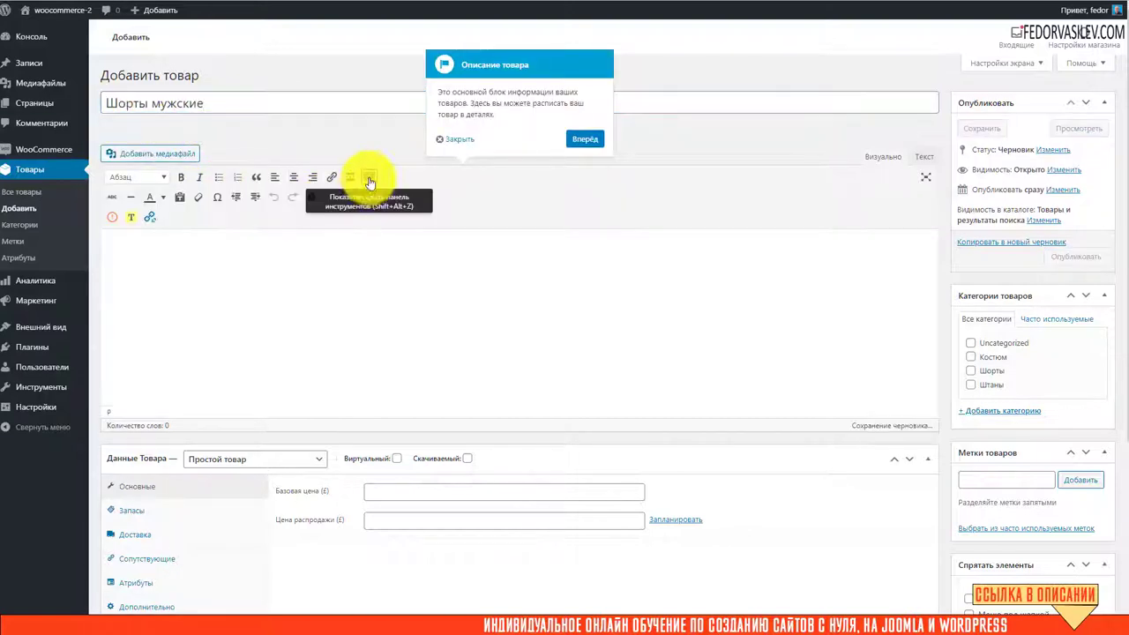
left_click(369, 177)
left_click(369, 179)
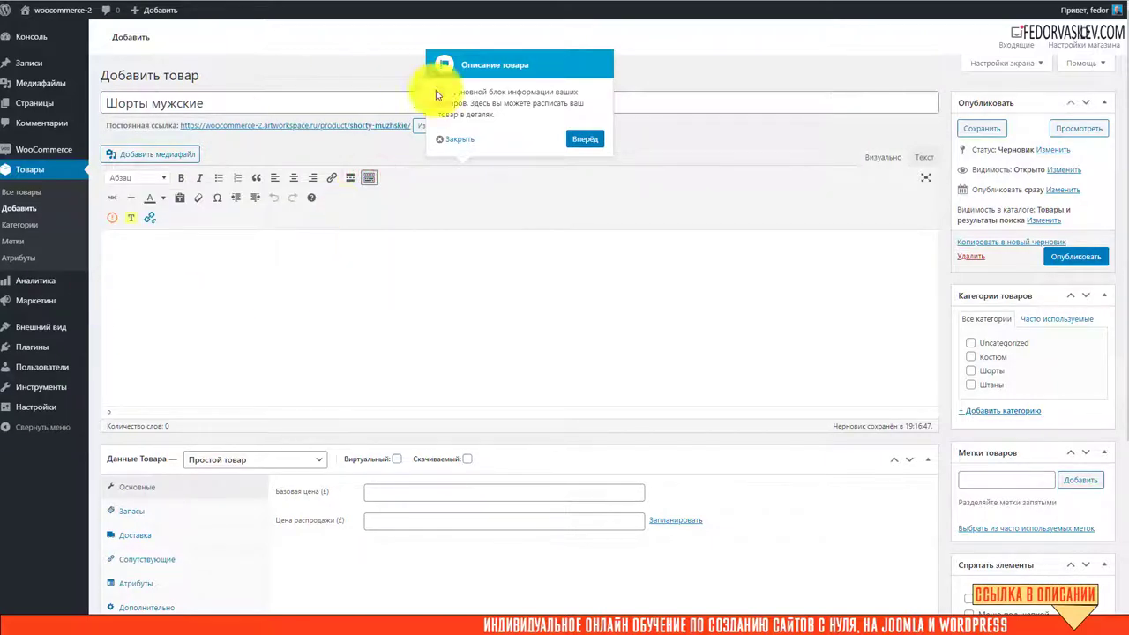
left_click(369, 178)
left_click(369, 177)
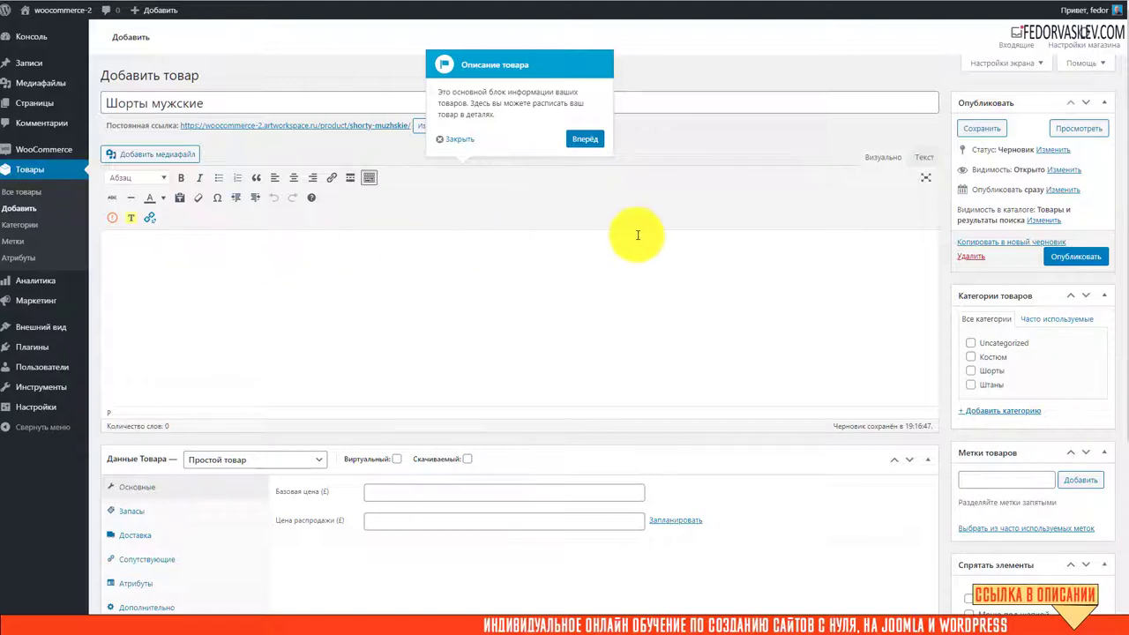
Step: Examine where the short and full descriptions appear on the storefront page of the product "Офисное кресло Orange"
scroll(327, 327, "down", 3)
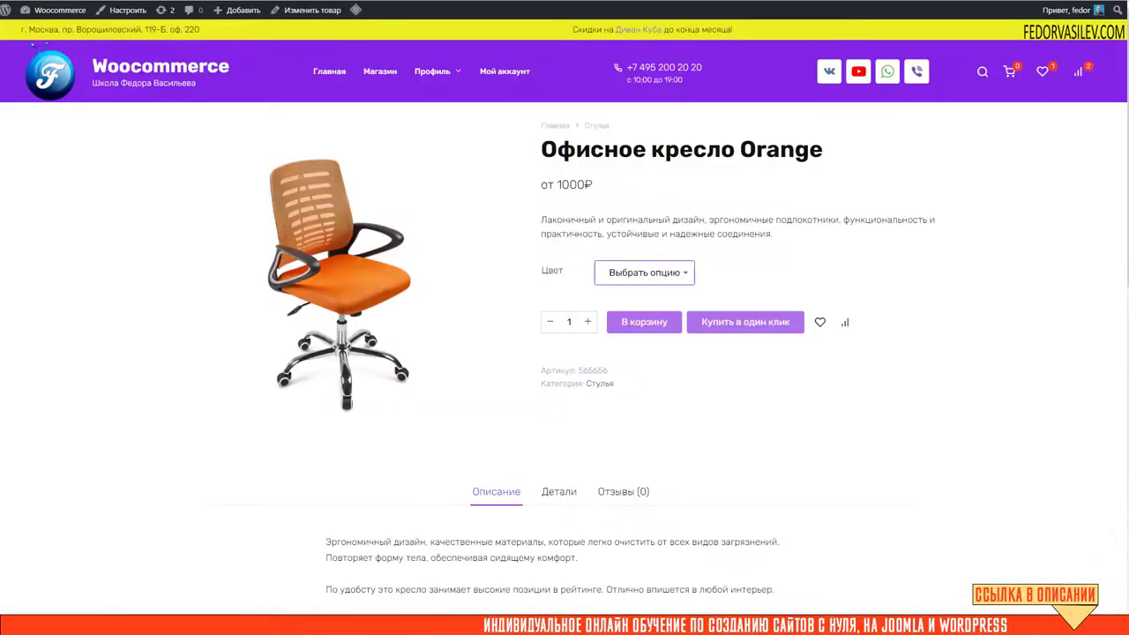
left_click_drag(781, 234, 542, 227)
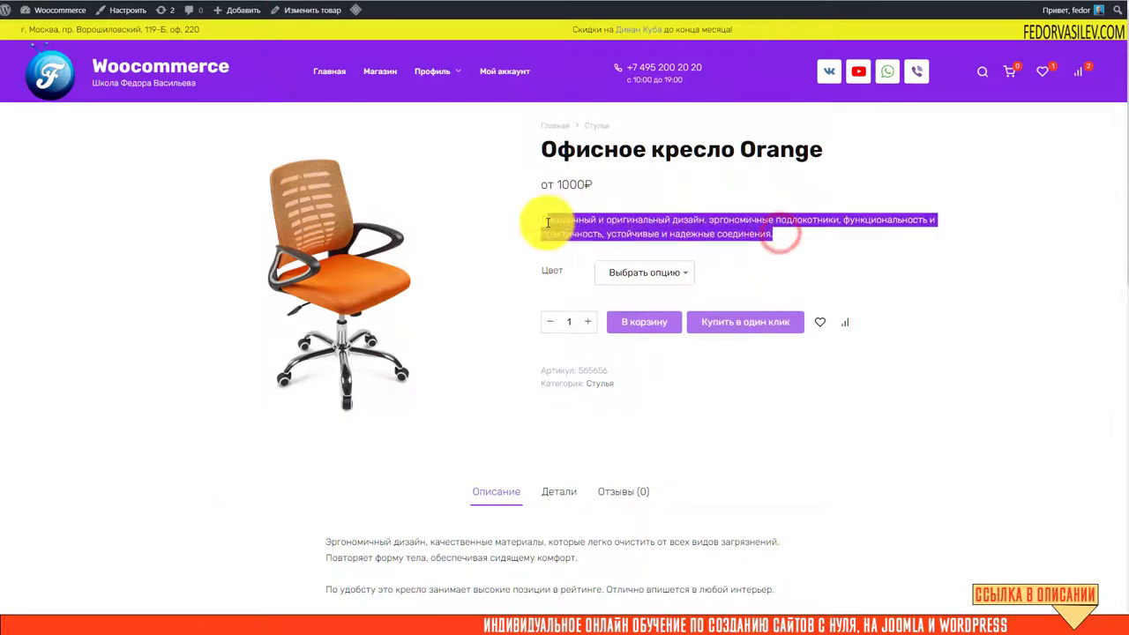
scroll(433, 209, "down", 3)
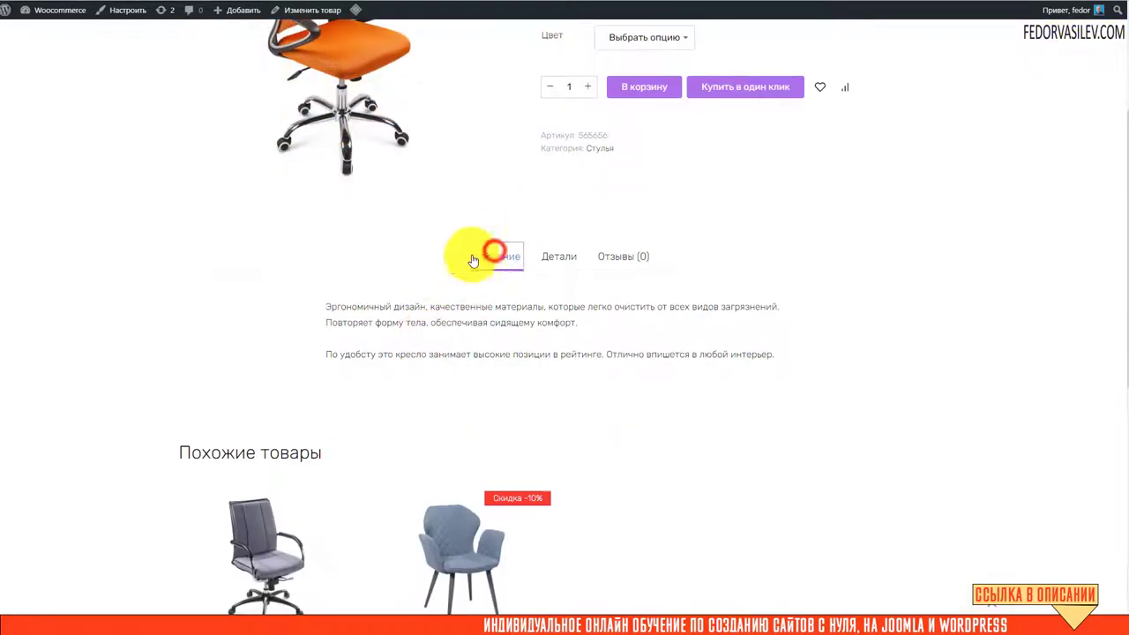
left_click_drag(775, 354, 348, 298)
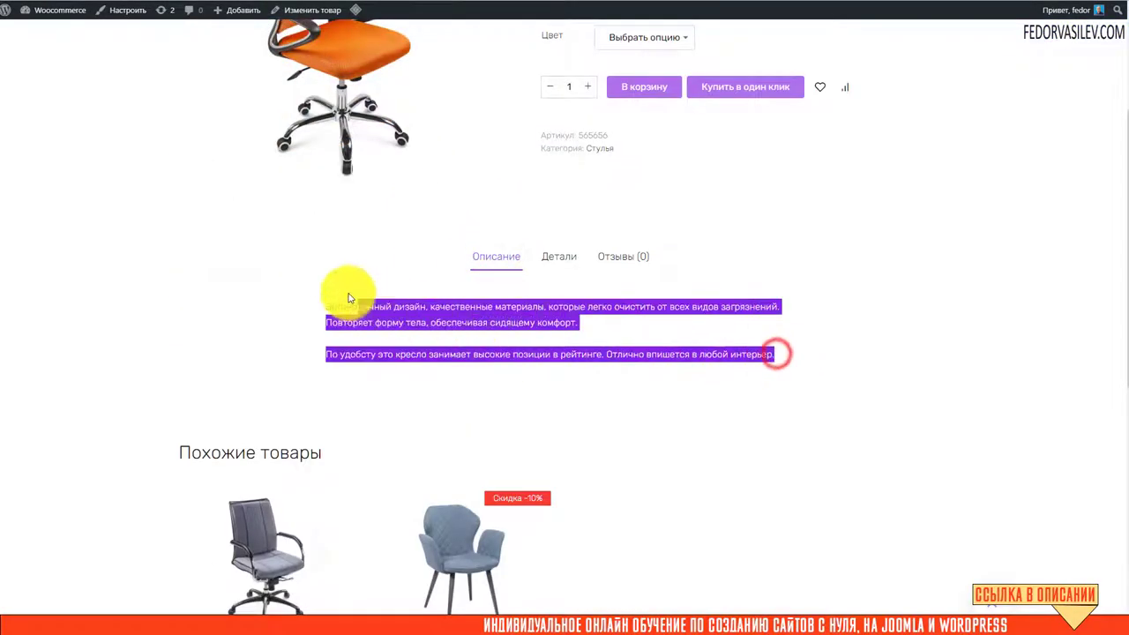
scroll(378, 370, "up", 3)
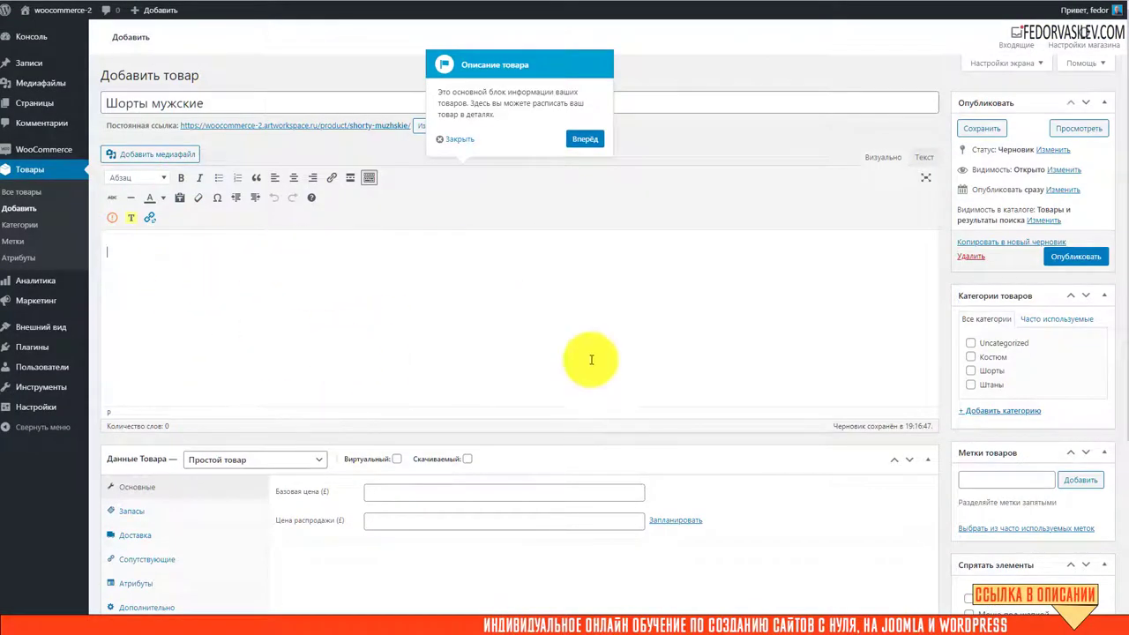
Step: Enter "Шорты мужские" as both the main description and the short description of the product
left_click(248, 267)
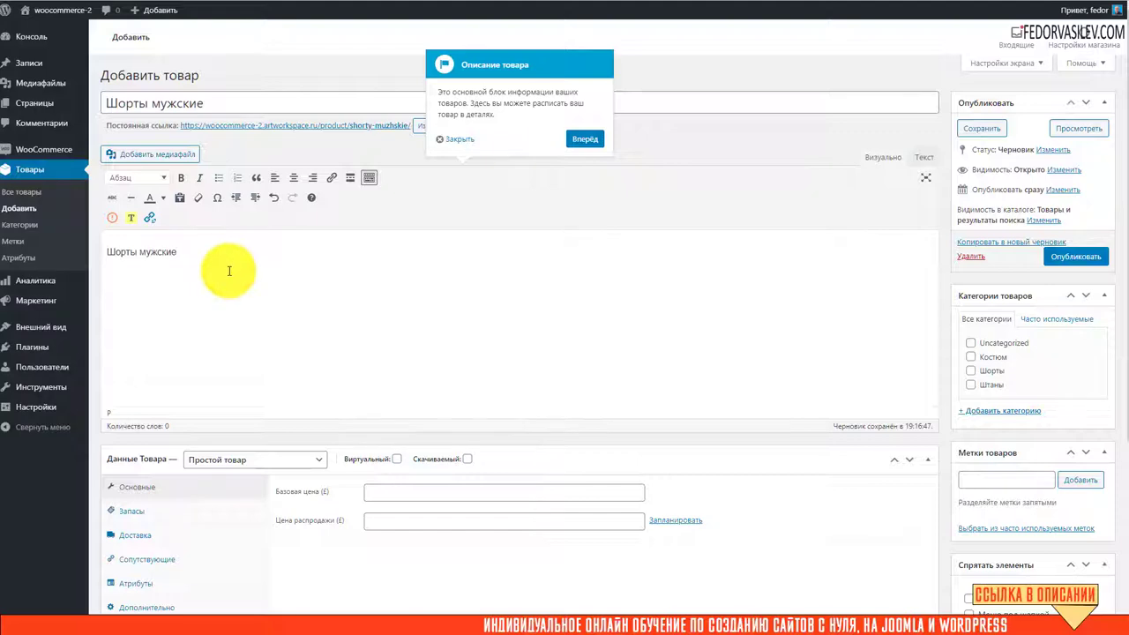
scroll(549, 323, "down", 3)
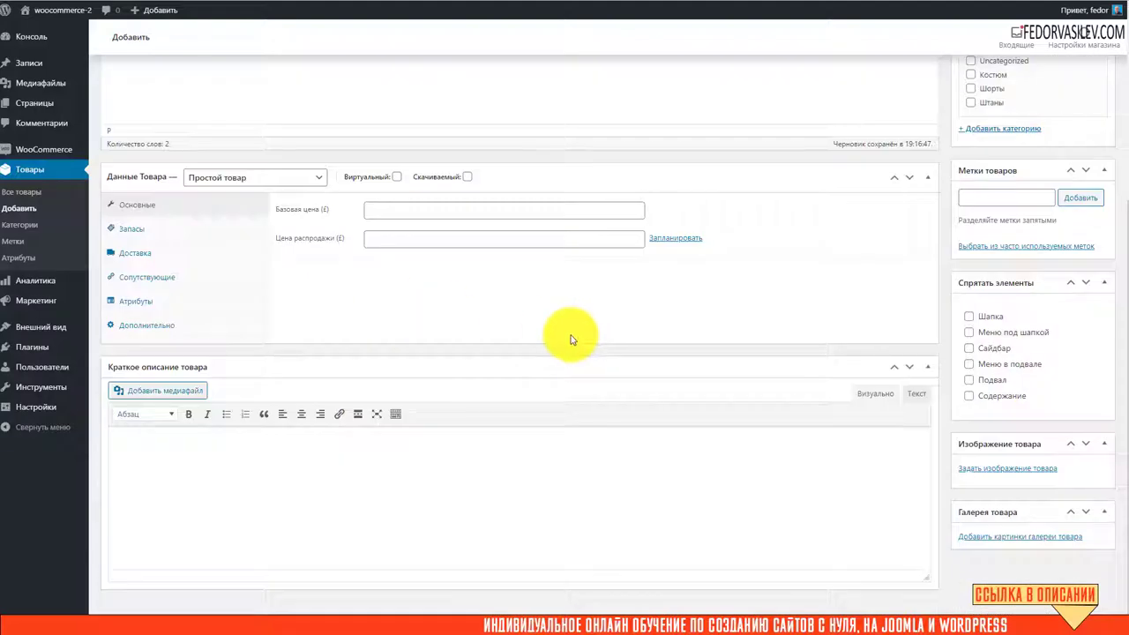
left_click_drag(229, 446, 76, 441)
left_click(239, 452)
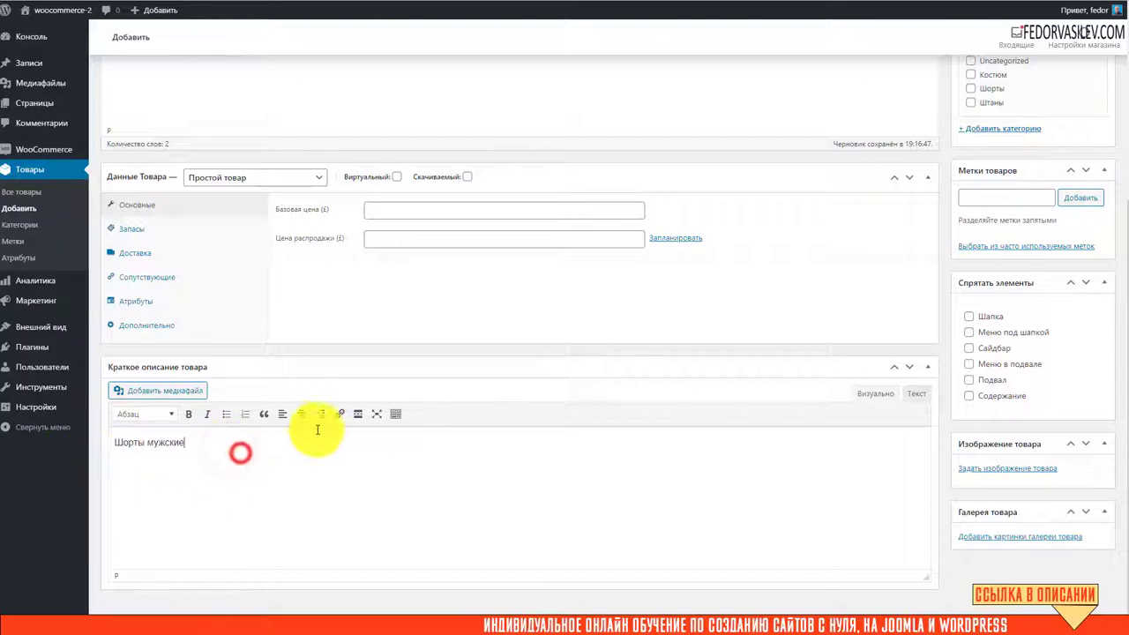
Step: Advance the product setup guide to the product type and select "Простой товар"
scroll(515, 518, "up", 3)
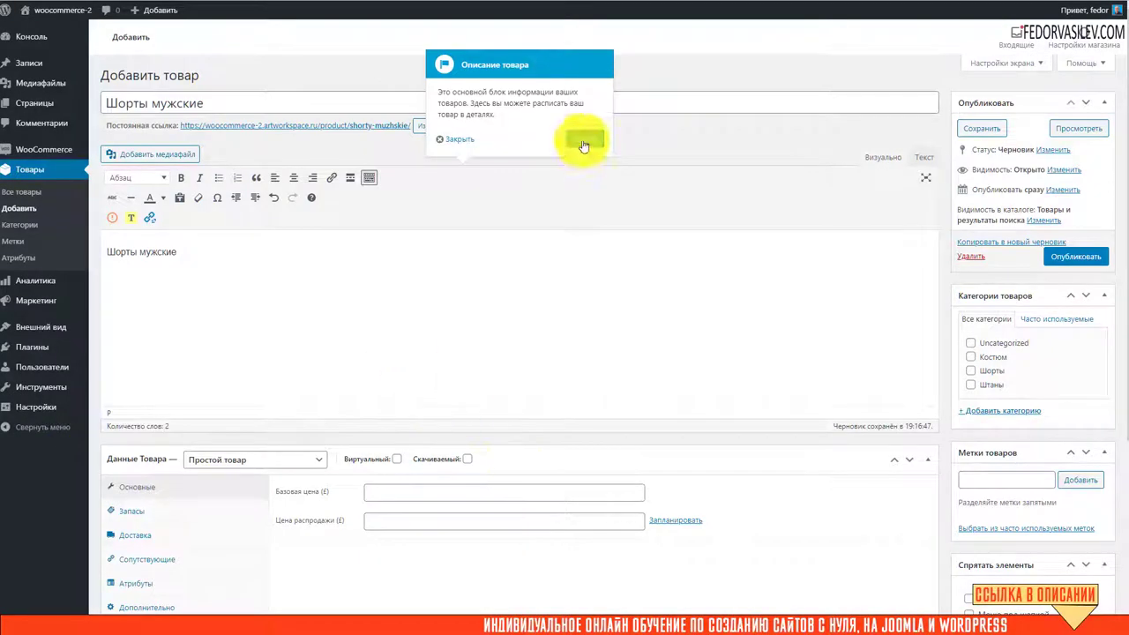
left_click(582, 138)
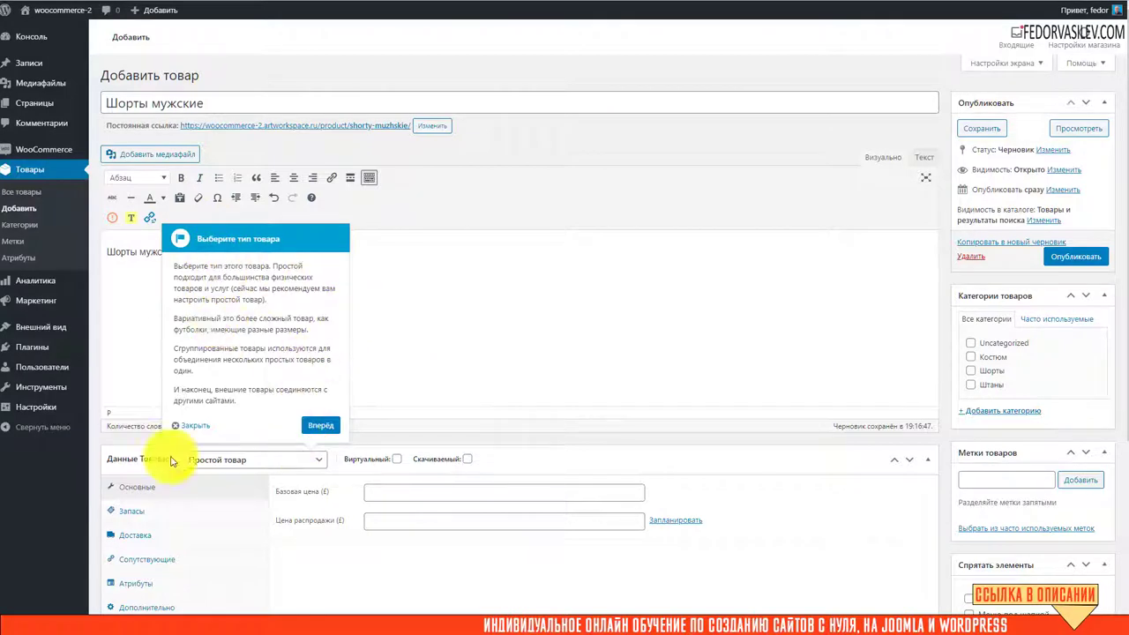
left_click(222, 461)
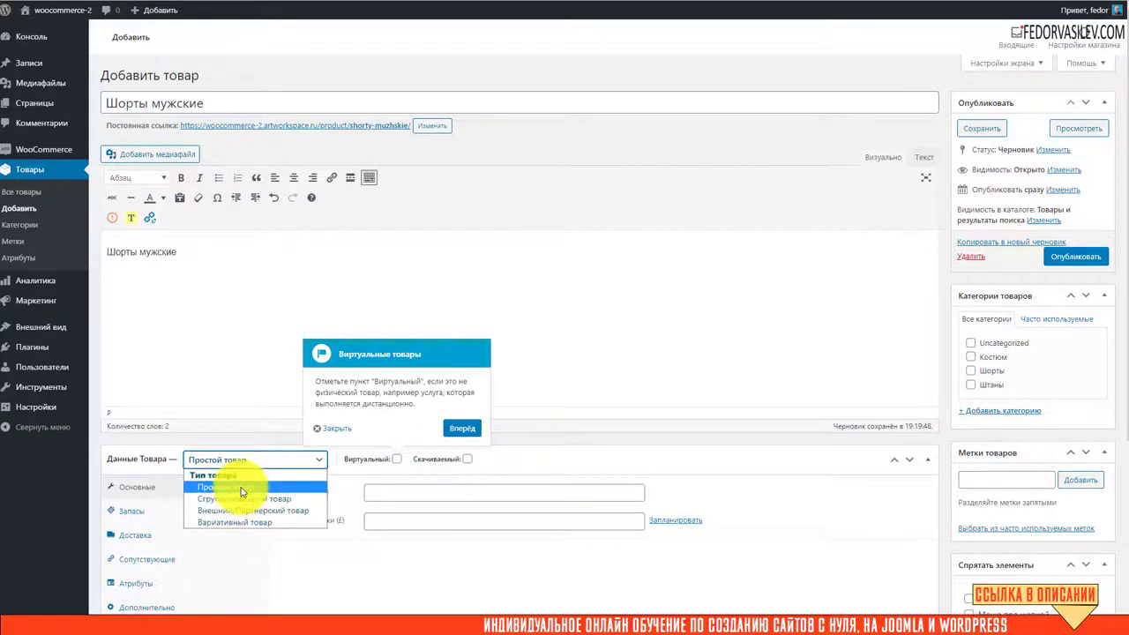
left_click(242, 490)
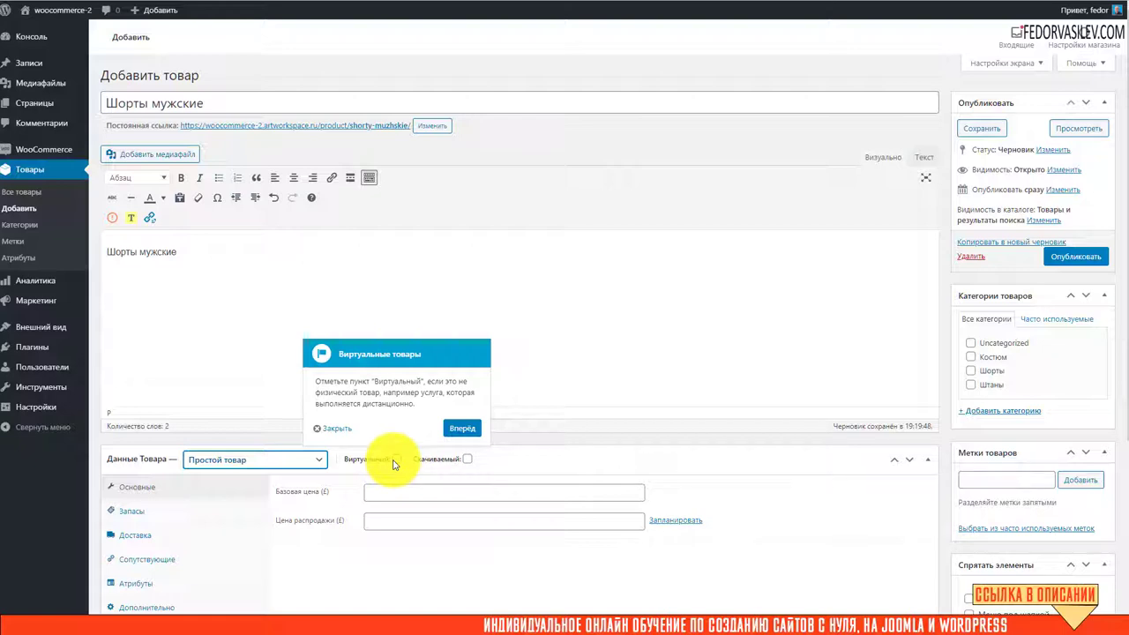
Step: Check the explanation of the "Скачиваемый" option and advance the guide past the virtual and downloadable hints to prices
mouse_move(472, 465)
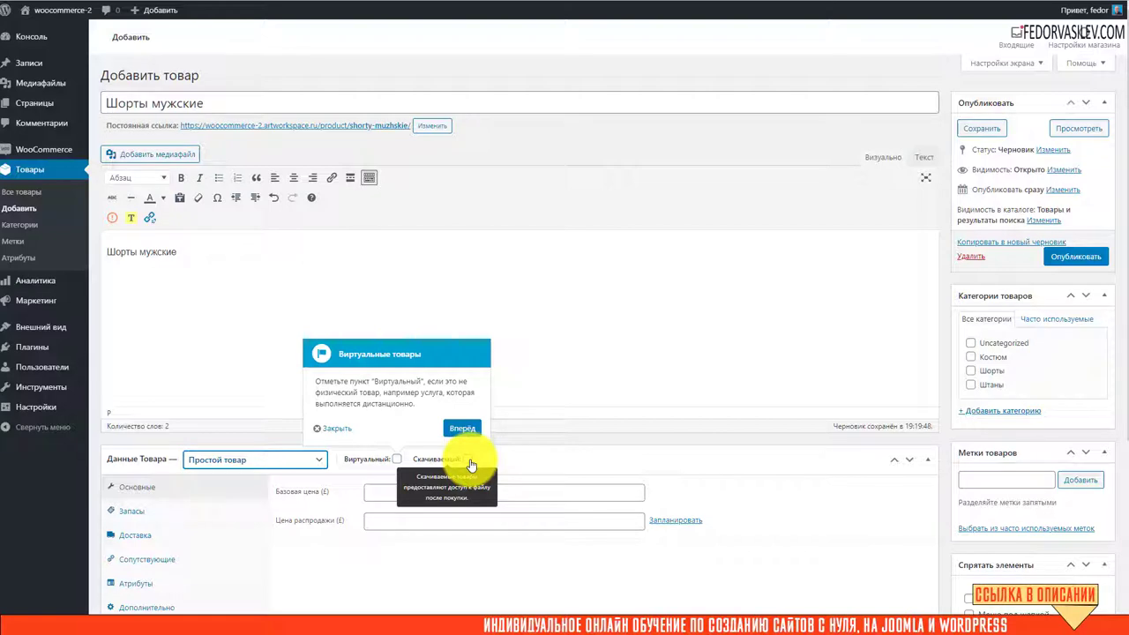
mouse_move(374, 466)
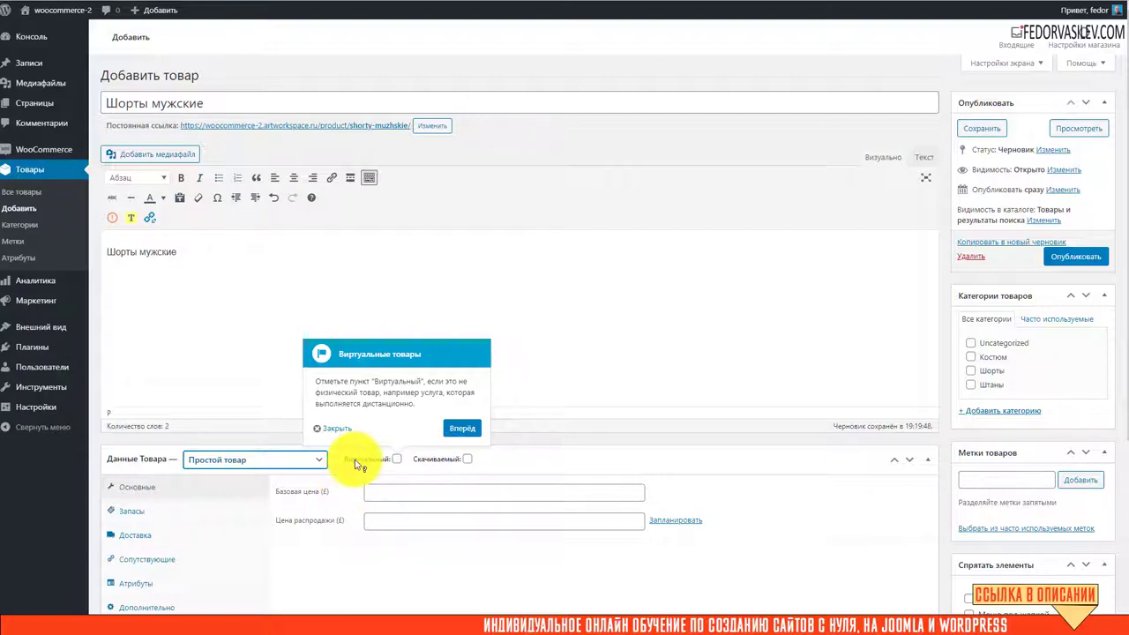
left_click(463, 430)
left_click(528, 428)
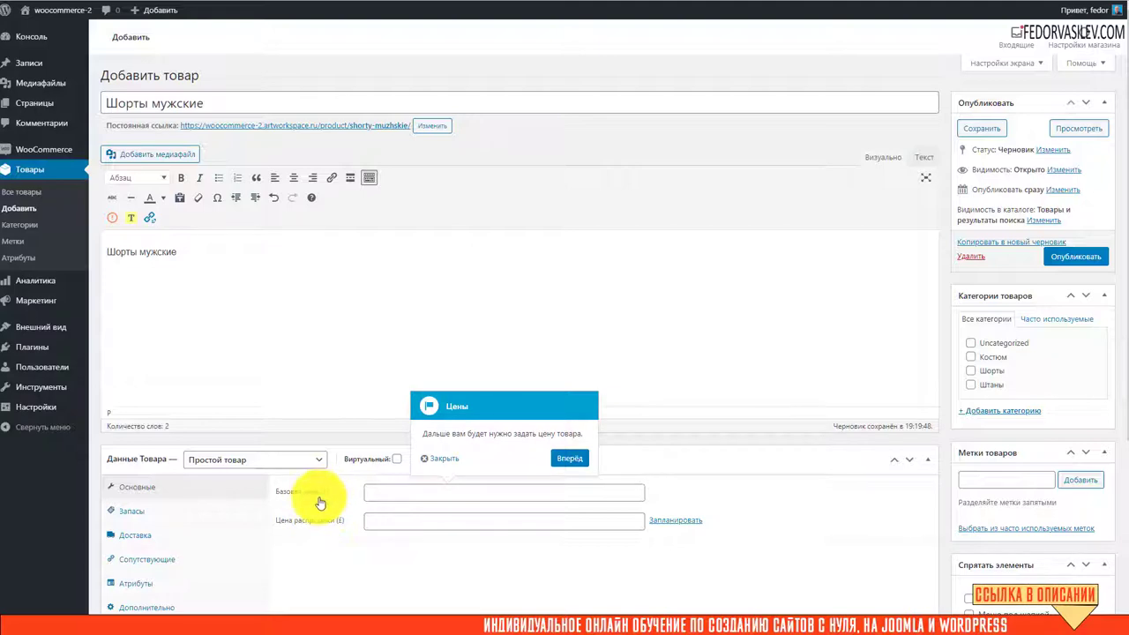
Step: Set the product's base price to 1000
scroll(320, 503, "down", 2)
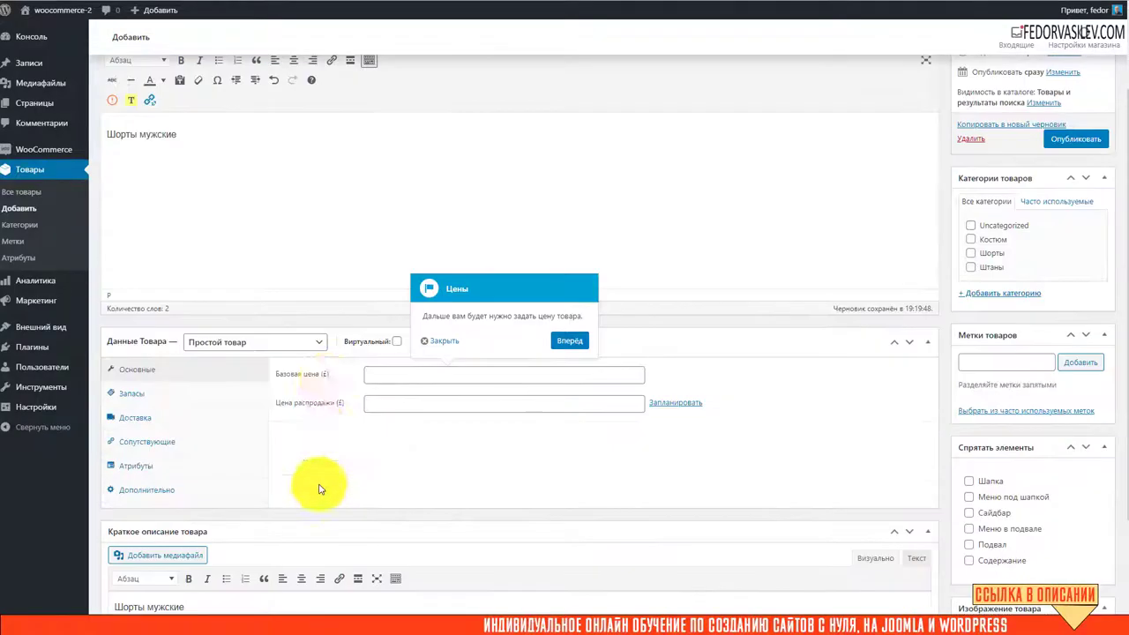
left_click(391, 375)
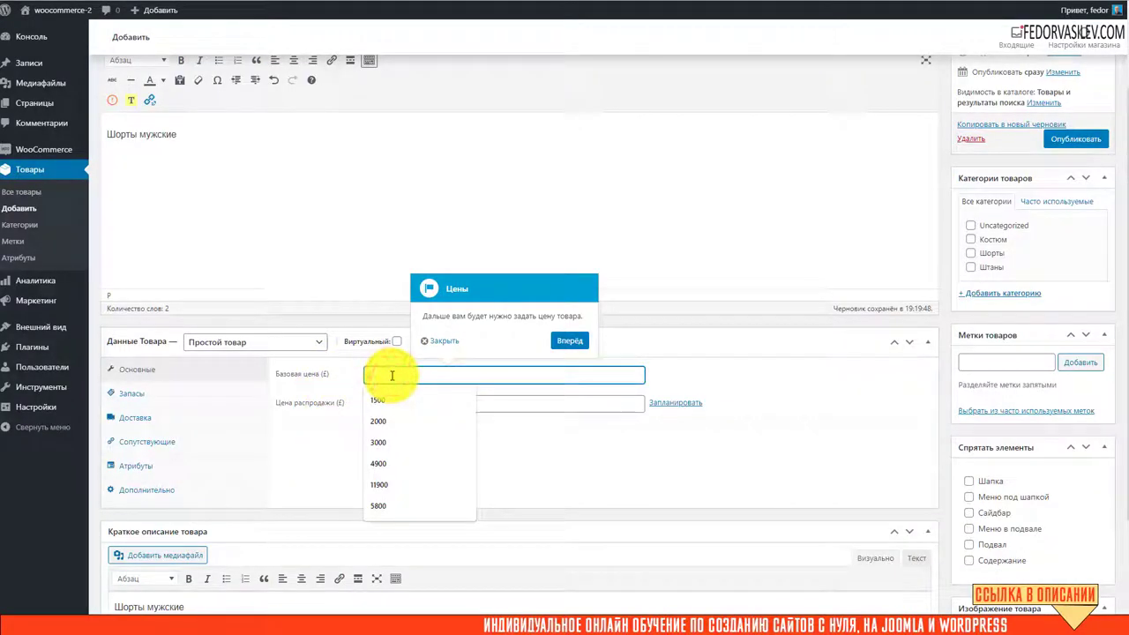
type("1000")
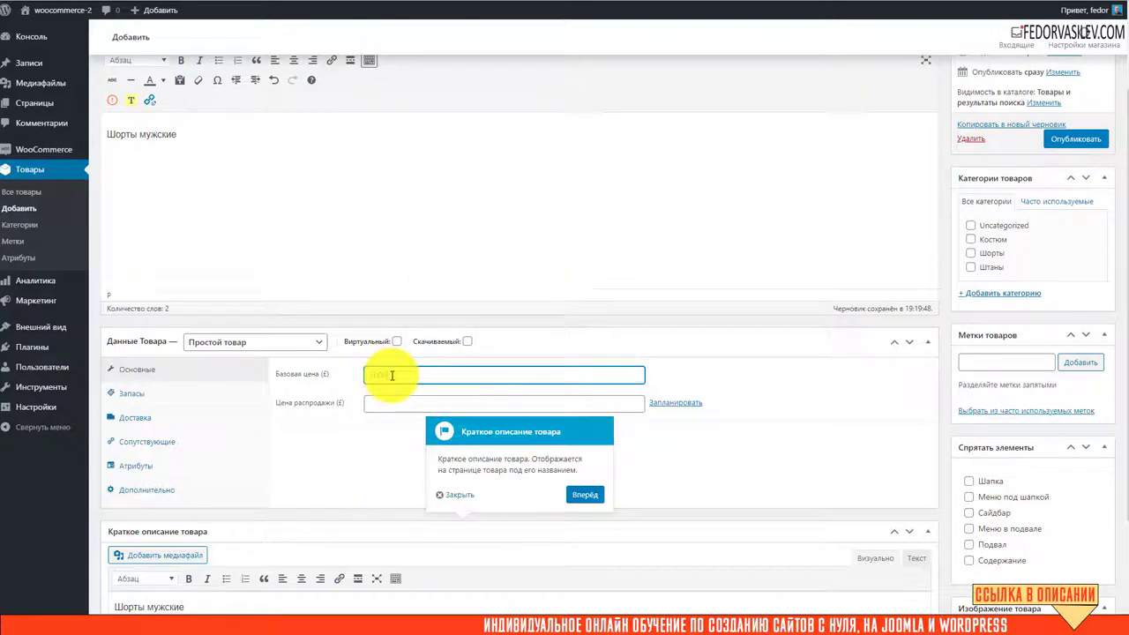
left_click(870, 308)
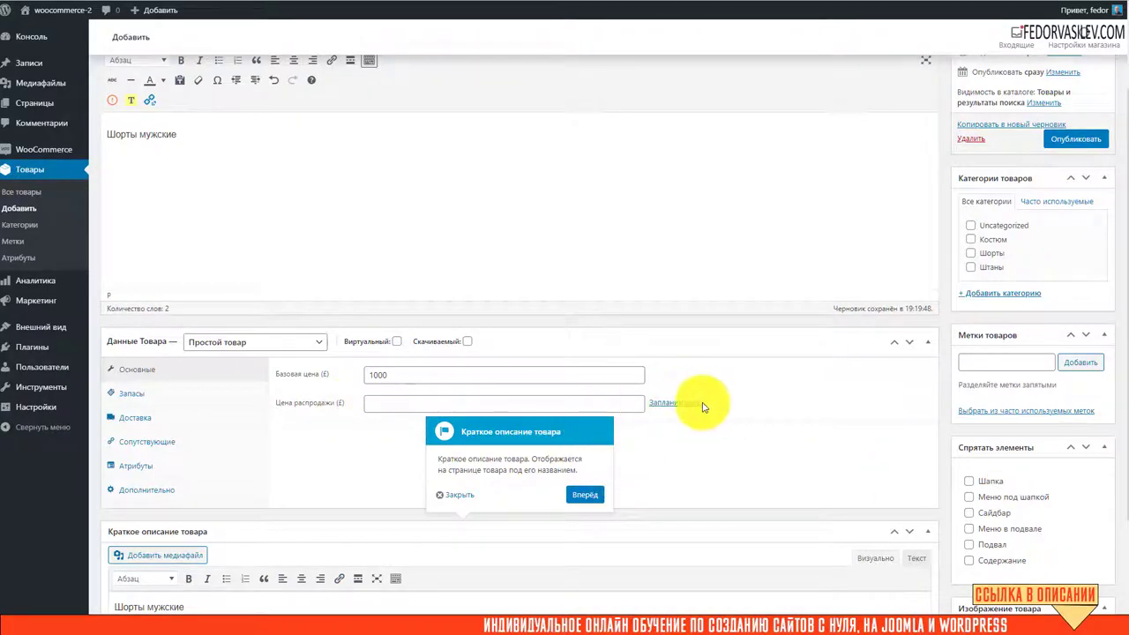
Step: Show the additional formatting tools in the short description editor and advance the guide to the product image
scroll(264, 422, "down", 2)
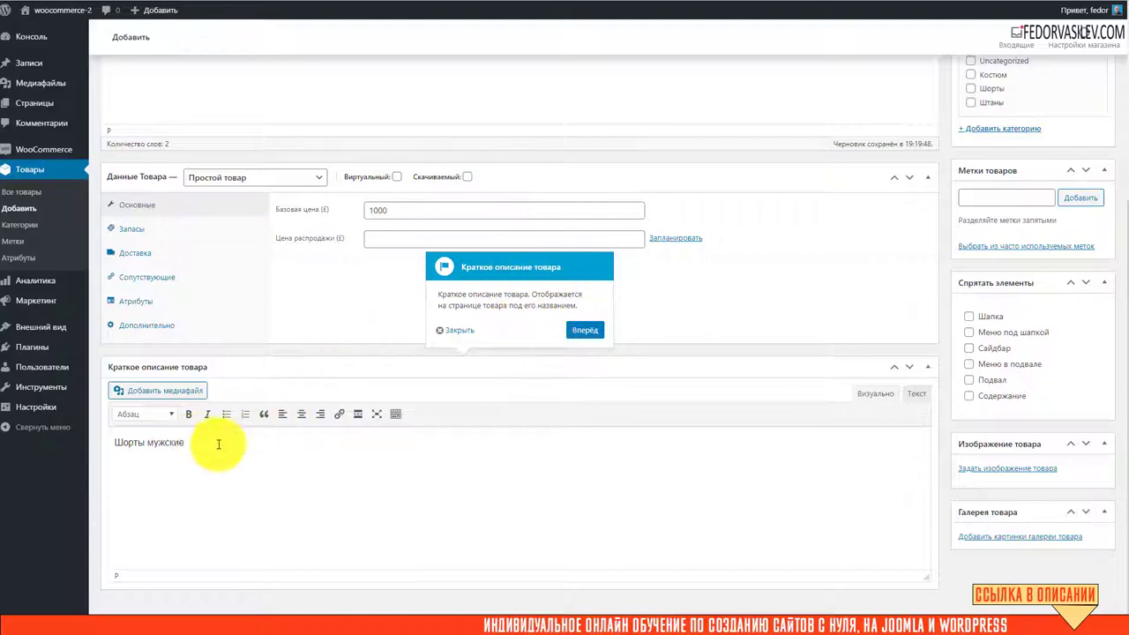
left_click_drag(220, 445, 89, 437)
left_click(396, 412)
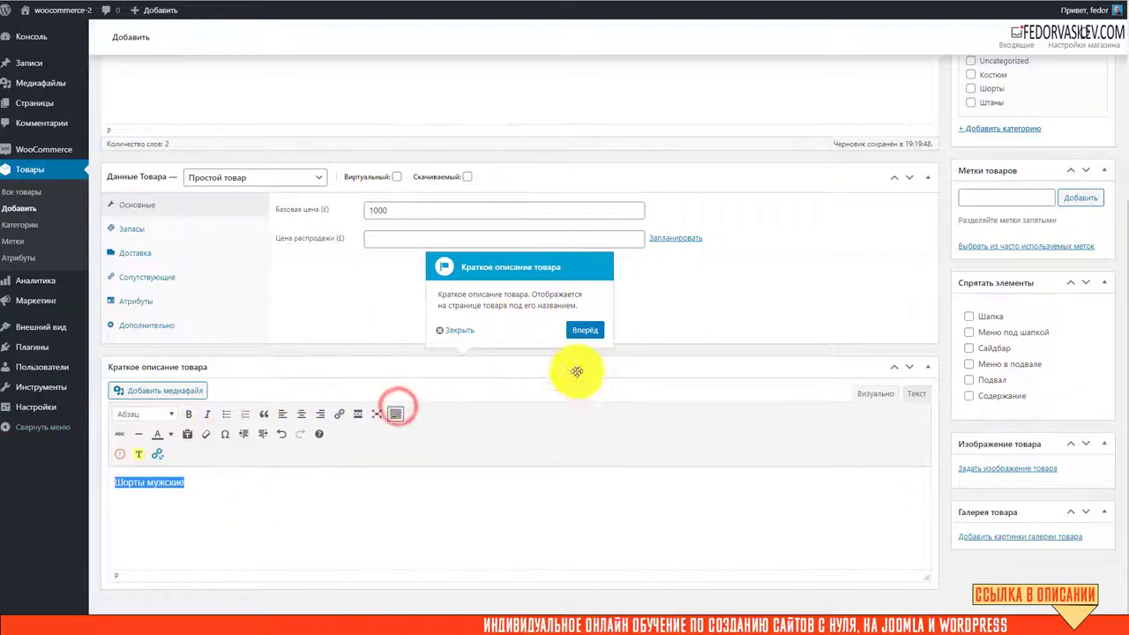
left_click(586, 332)
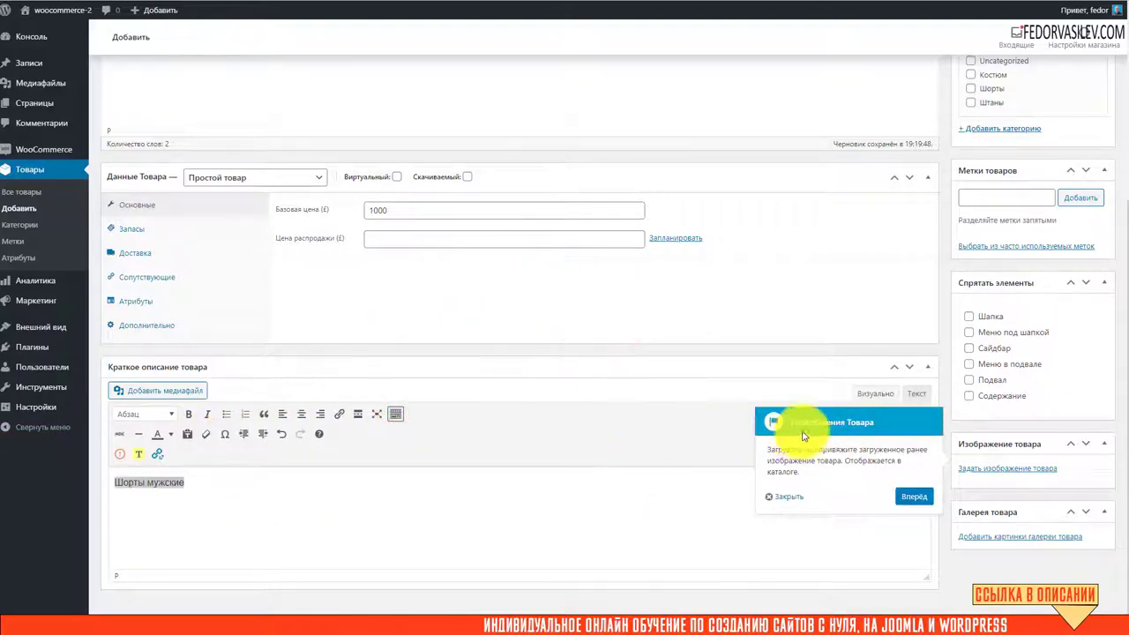
Step: Set the media library photo of the man in shorts as the product image and advance the guide to product tags
left_click(988, 468)
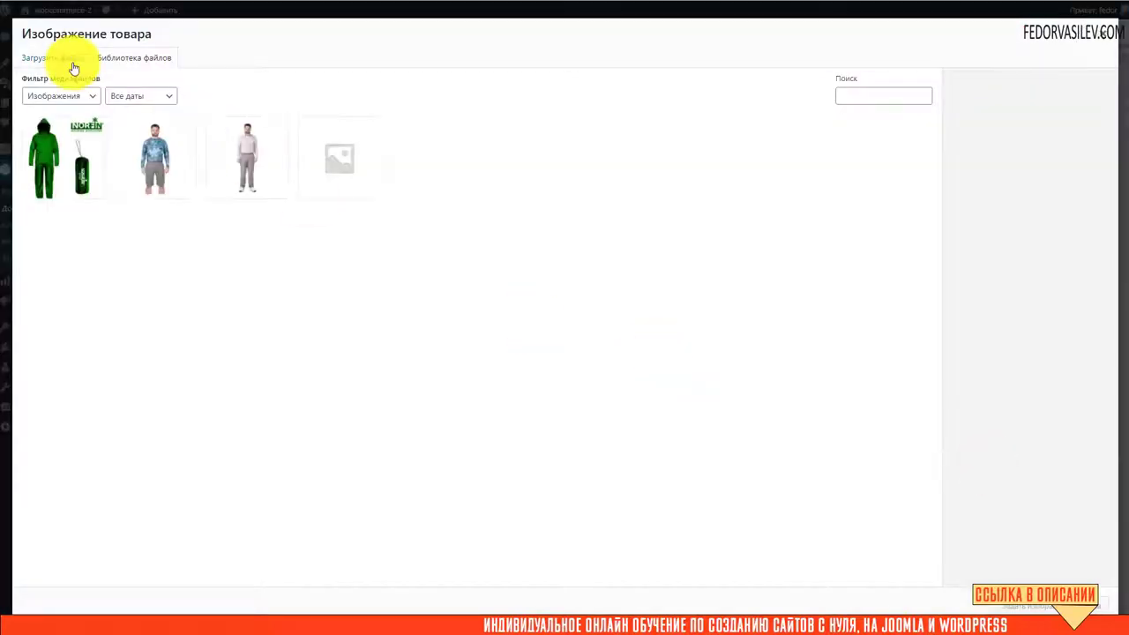
left_click(150, 151)
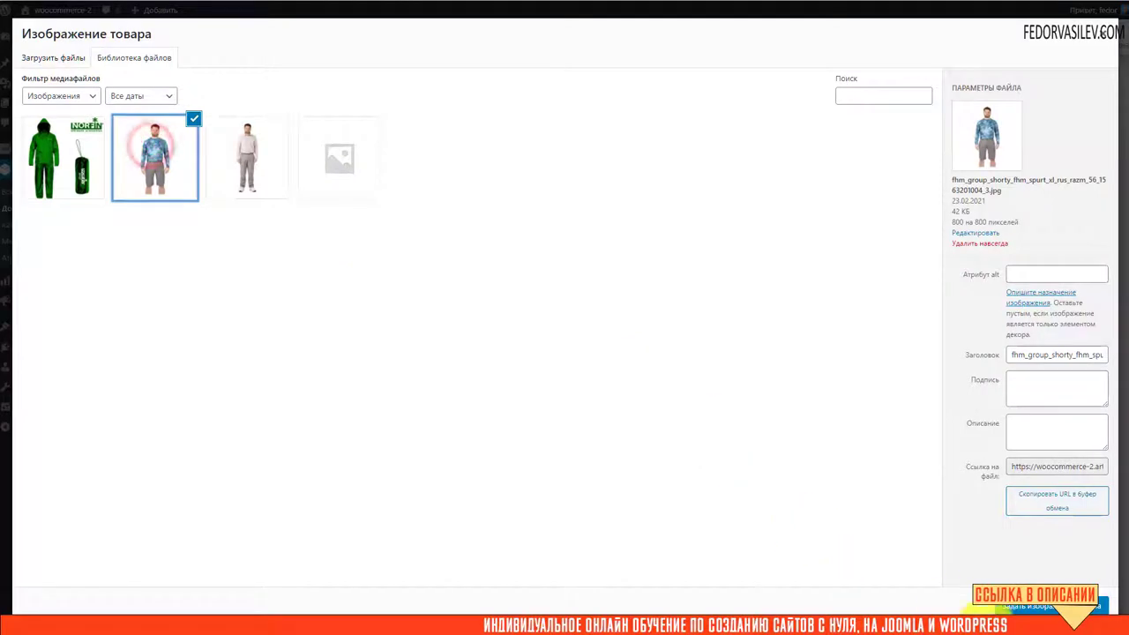
left_click(1032, 607)
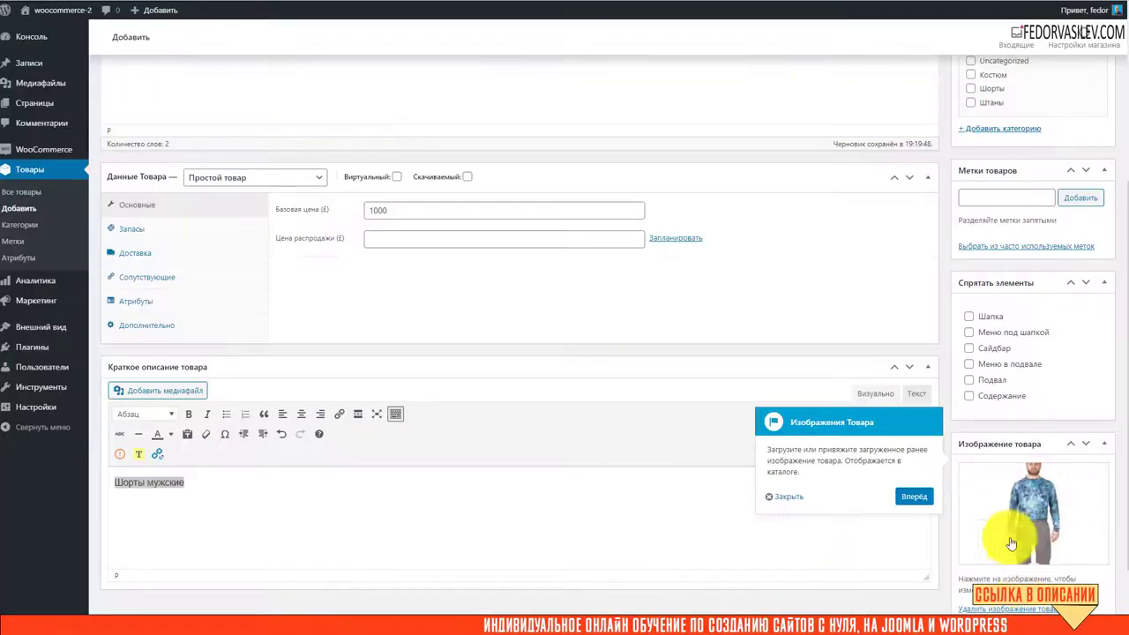
left_click(913, 497)
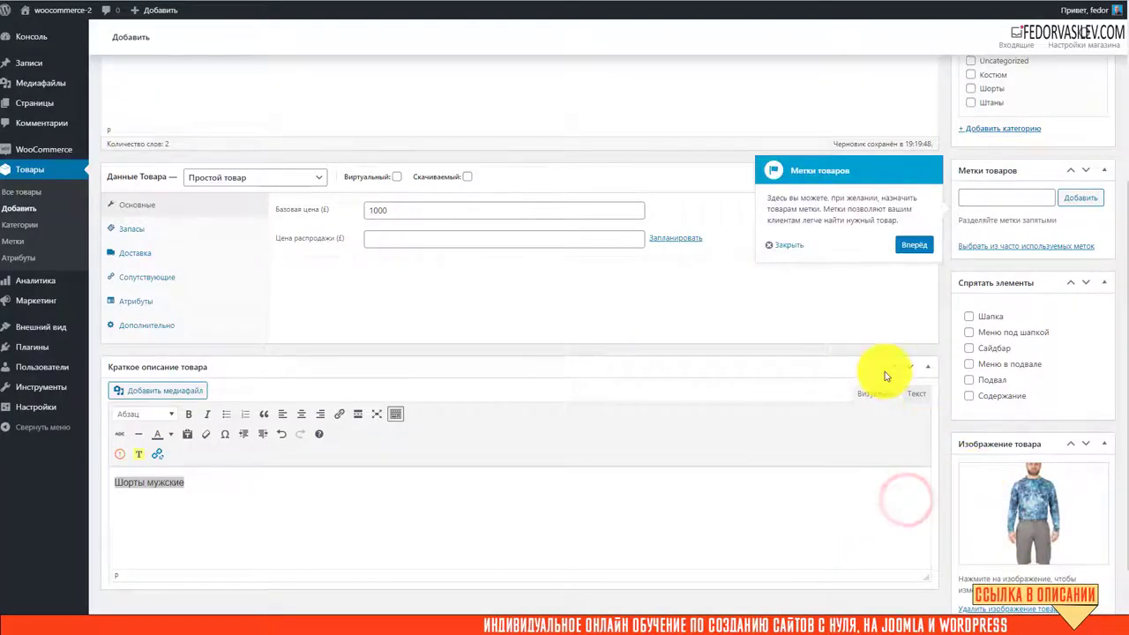
scroll(885, 371, "up", 1)
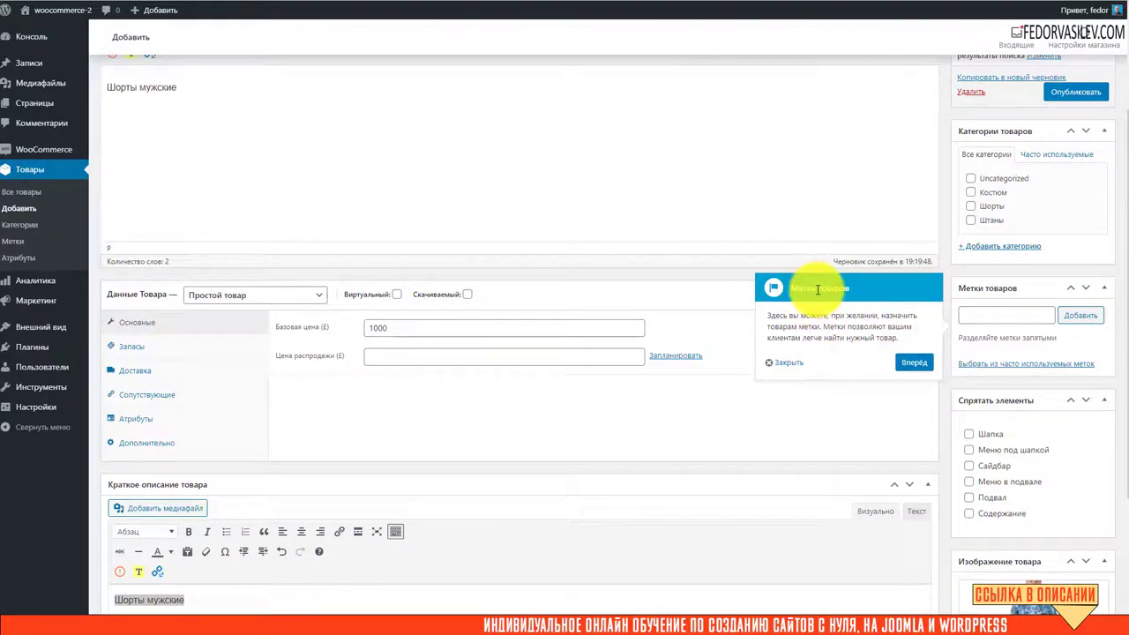
Step: Add the tag "Шорты" to the product, reusing the first word of its title
scroll(676, 328, "up", 2)
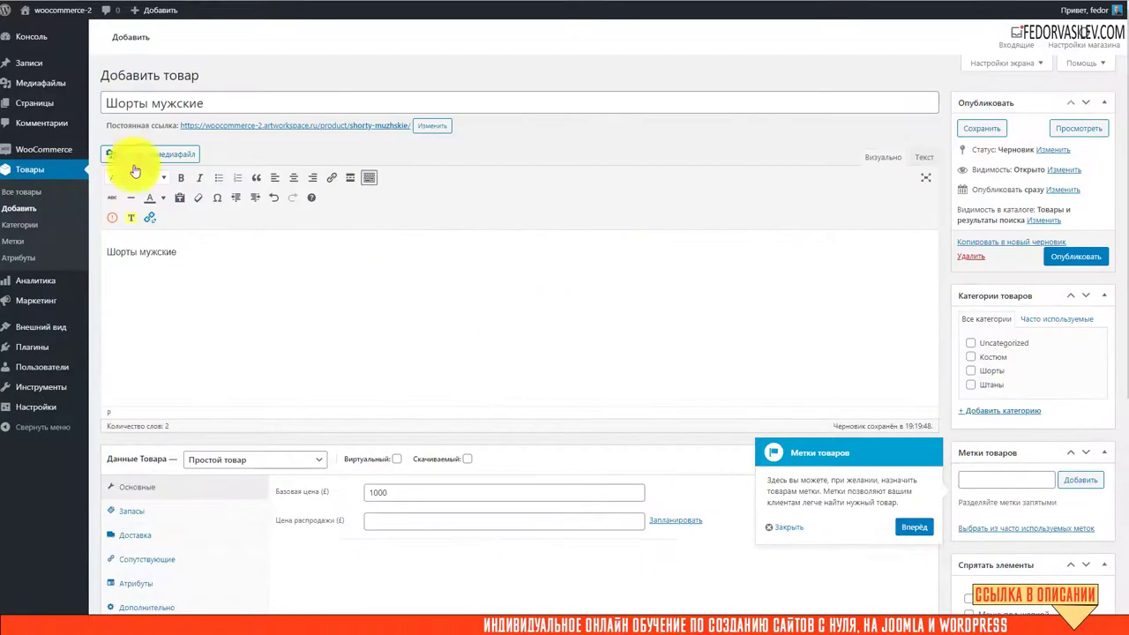
left_click_drag(145, 103, 101, 103)
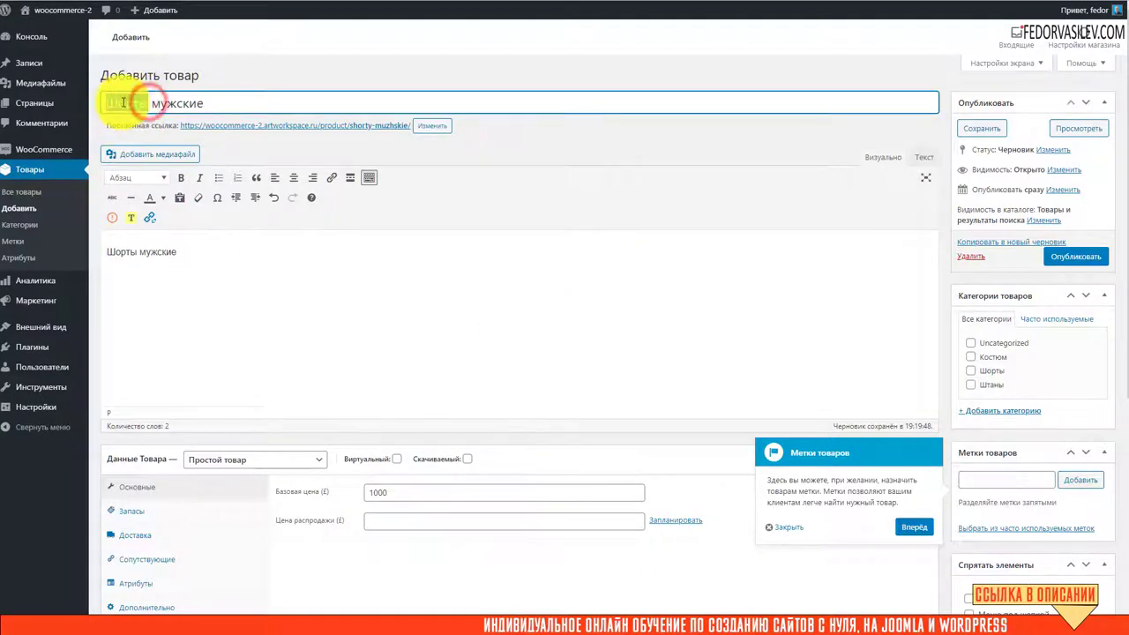
right_click(123, 103)
left_click(157, 148)
scroll(156, 145, "down", 2)
left_click(986, 366)
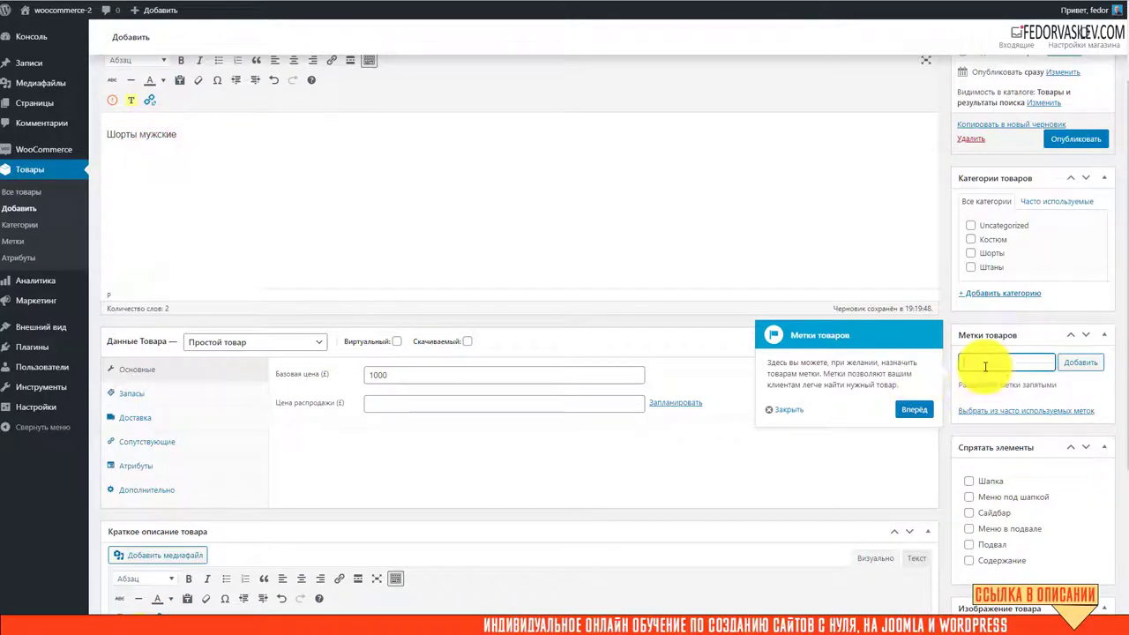
right_click(986, 367)
left_click(1008, 462)
left_click(1081, 365)
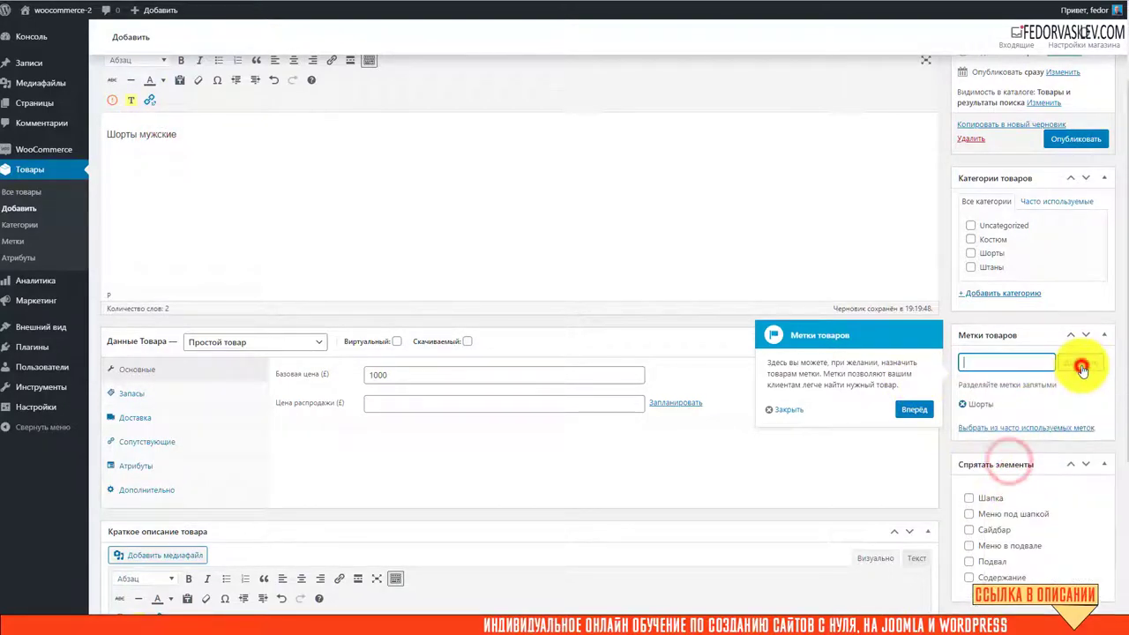
scroll(1015, 361, "down", 1)
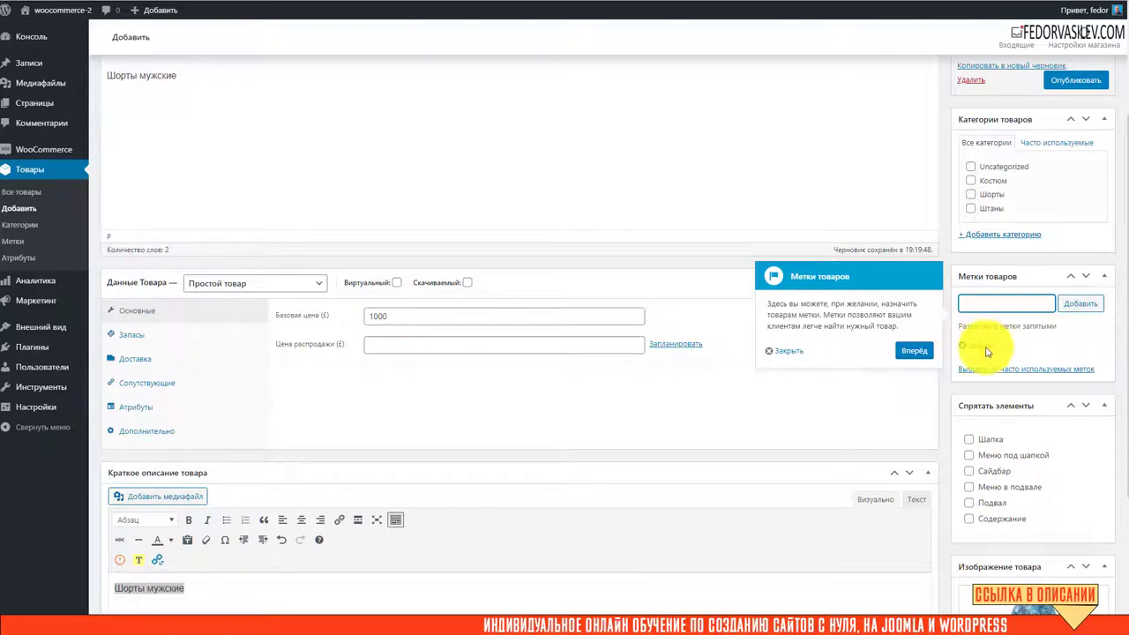
Step: Move the guide on to categories, assign the product to the "Шорты" category and continue to the publishing hint
left_click(918, 355)
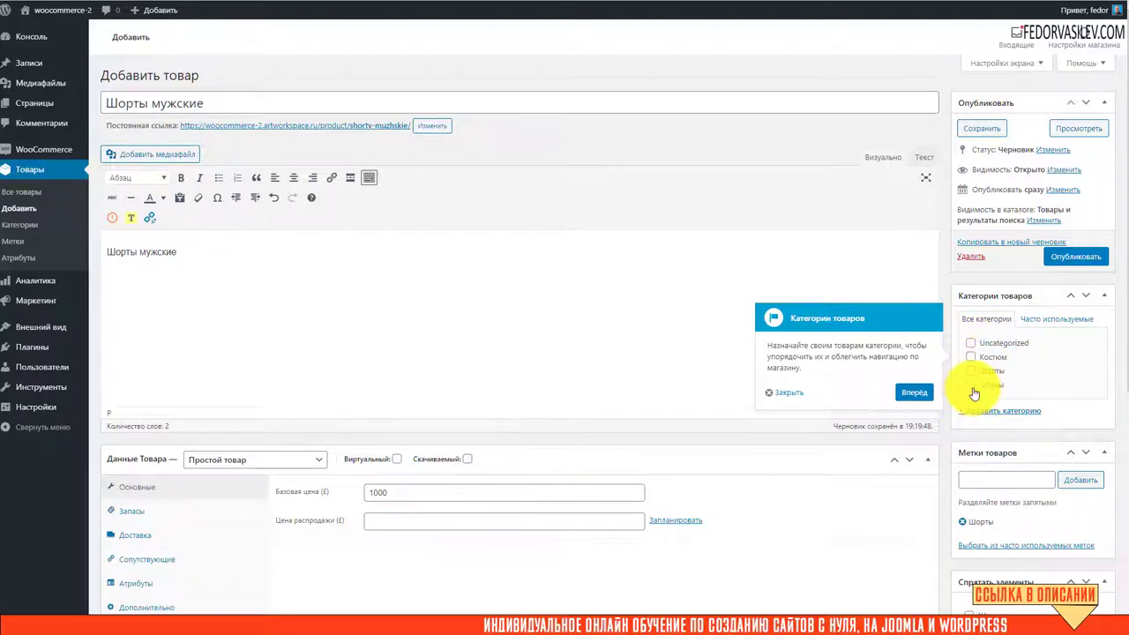
left_click(971, 372)
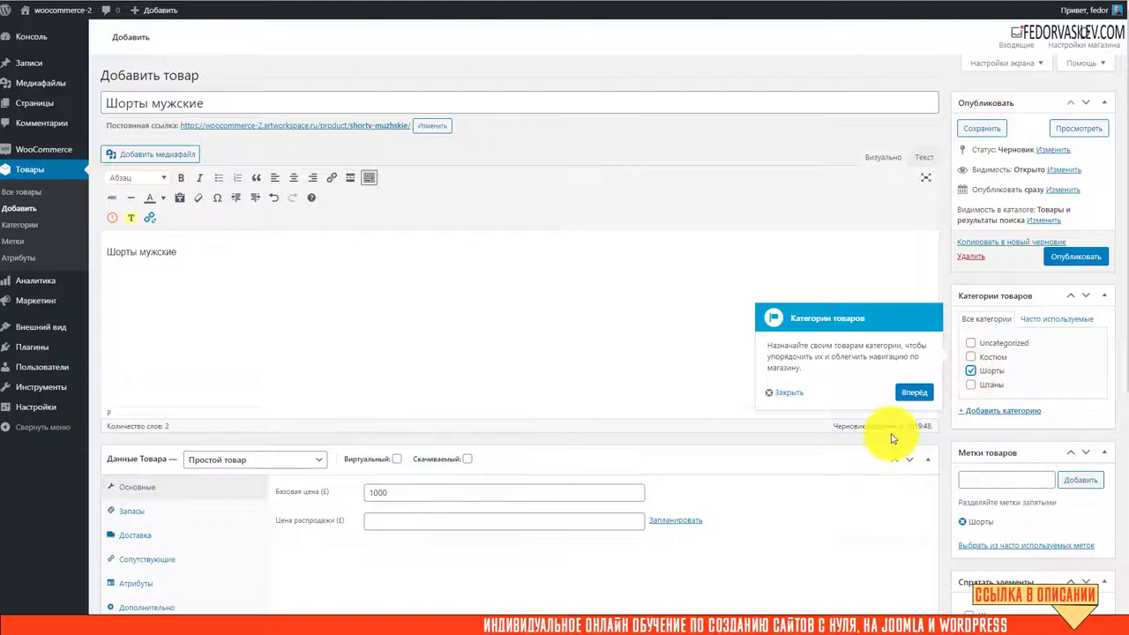
left_click(909, 394)
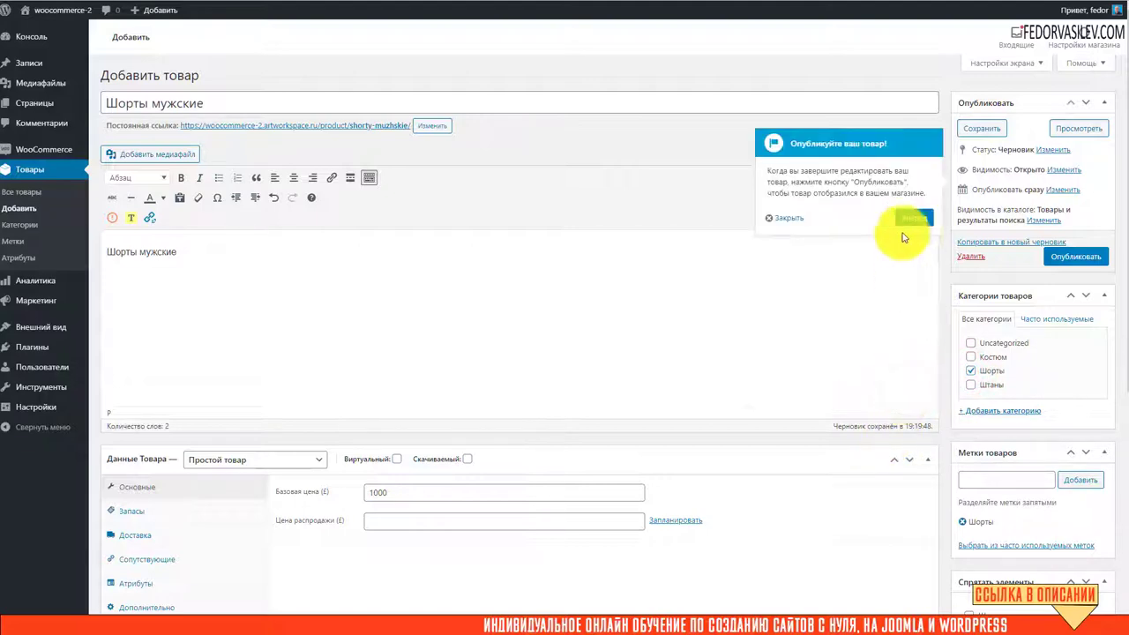
Step: Upload all the shorts photos except the one ending in _3.jpg and add them to the product gallery
scroll(900, 263, "down", 3)
scroll(825, 267, "down", 1)
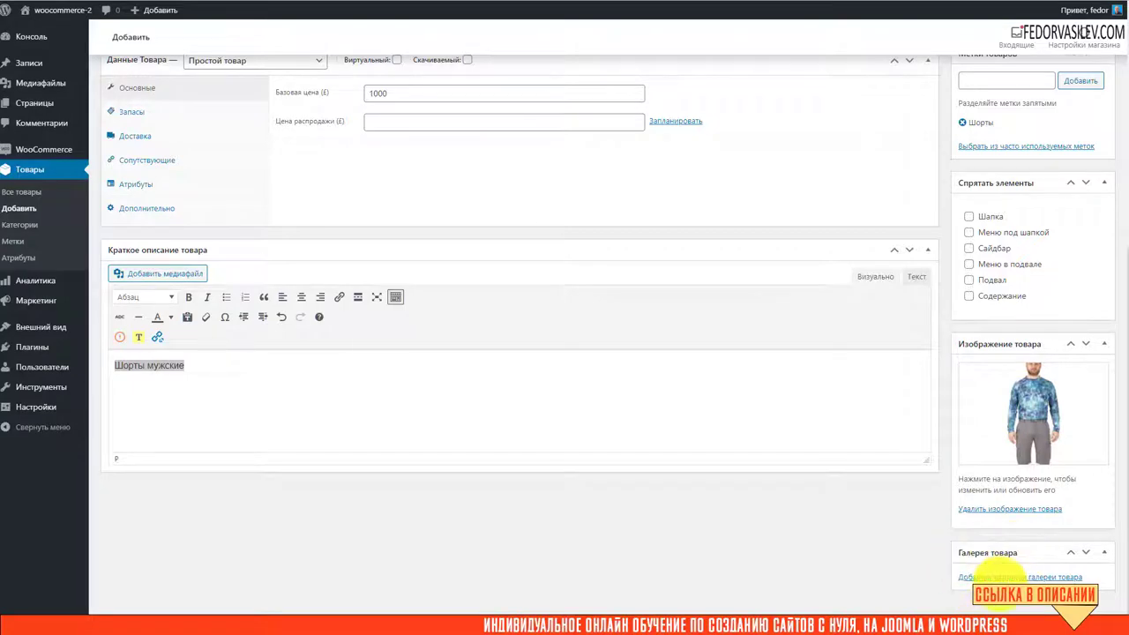
left_click(1002, 579)
left_click(62, 58)
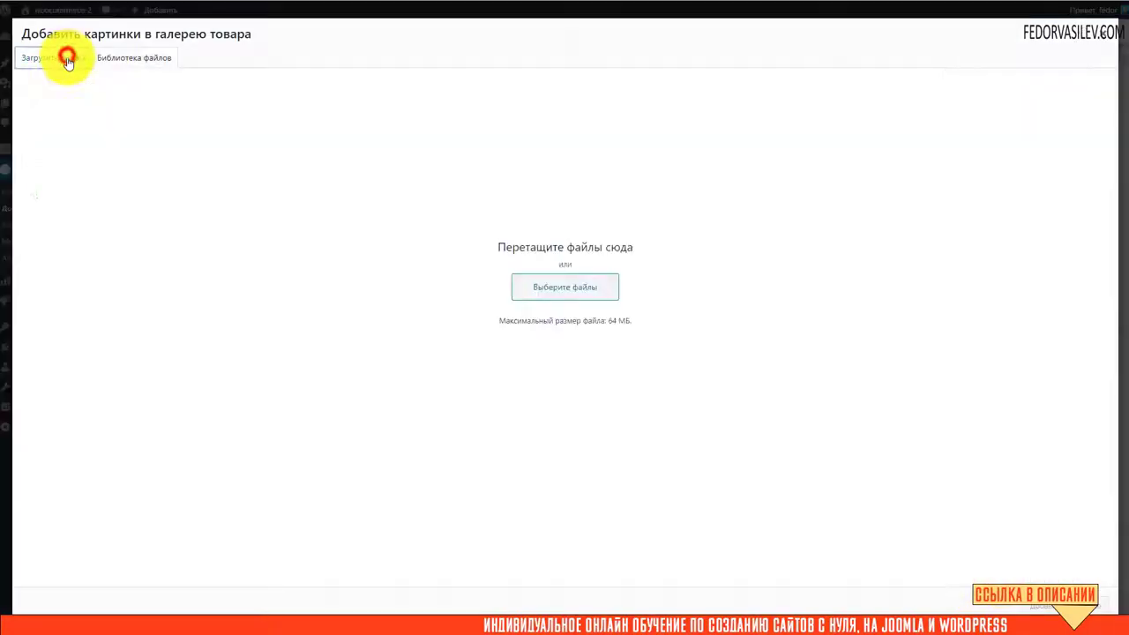
left_click(540, 288)
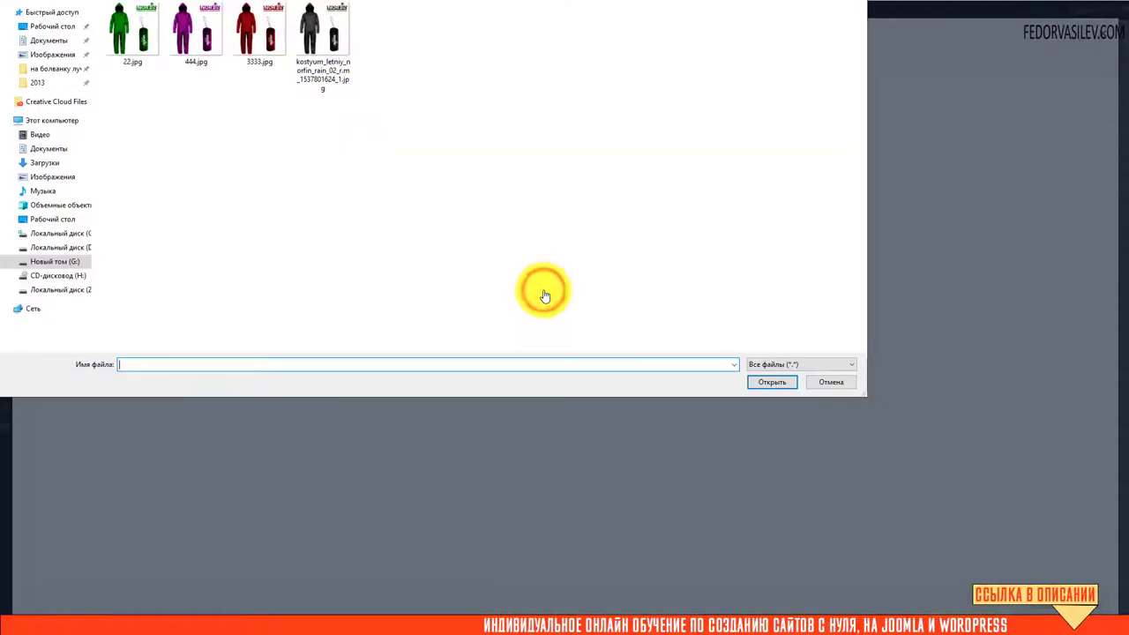
key("ctrl+a")
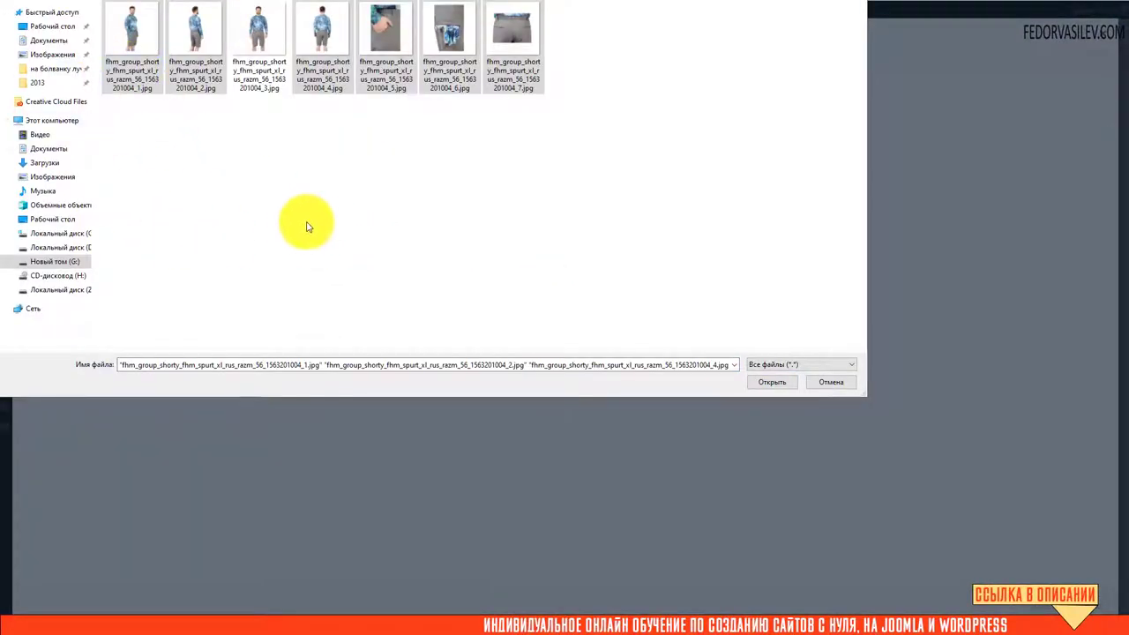
left_click(769, 382)
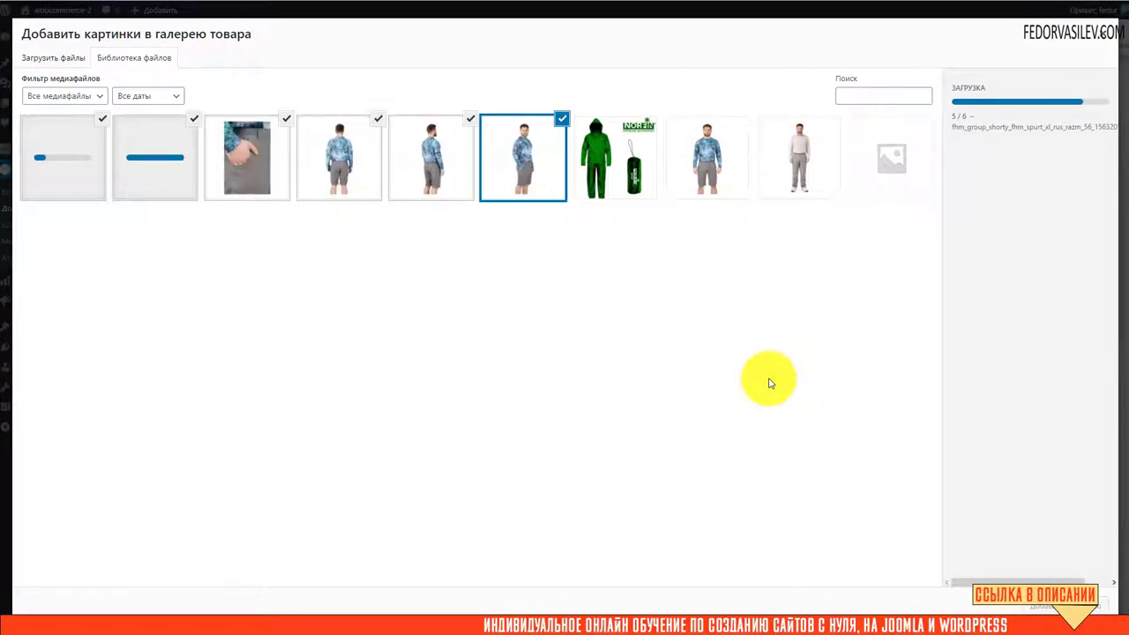
left_click(1041, 607)
scroll(1021, 383, "down", 2)
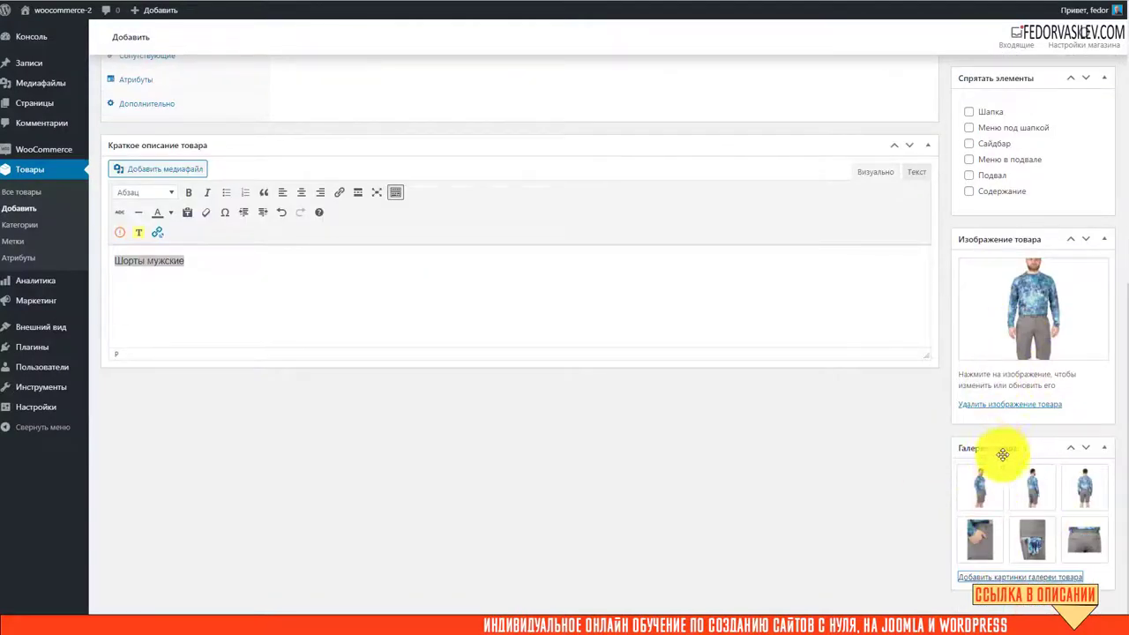
Step: Finish the product setup guide and publish the product
scroll(759, 484, "up", 3)
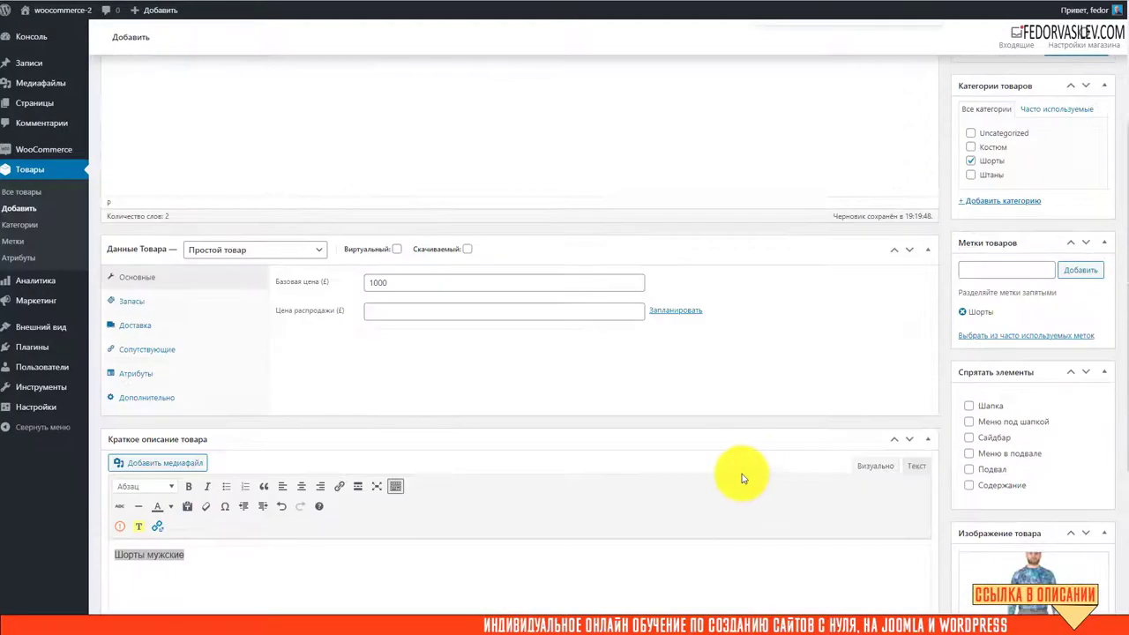
scroll(742, 479, "up", 3)
left_click(915, 222)
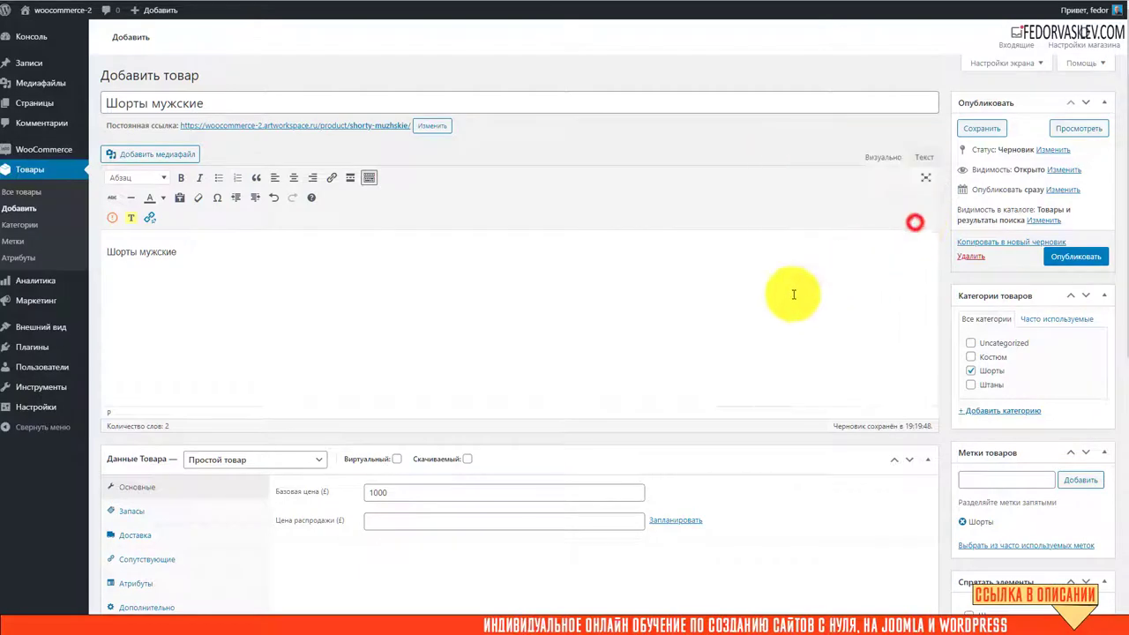
left_click(1068, 256)
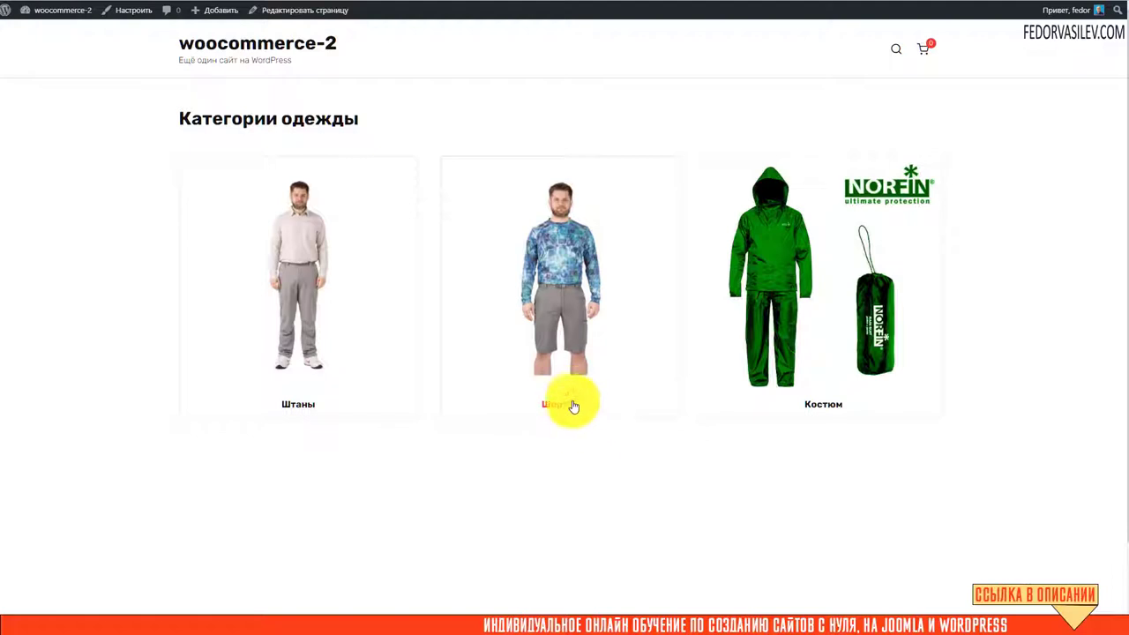
Step: Open the "Шорты мужские" product from the "Шорты" category on the storefront and browse its enlarged photo and gallery images
left_click(574, 247)
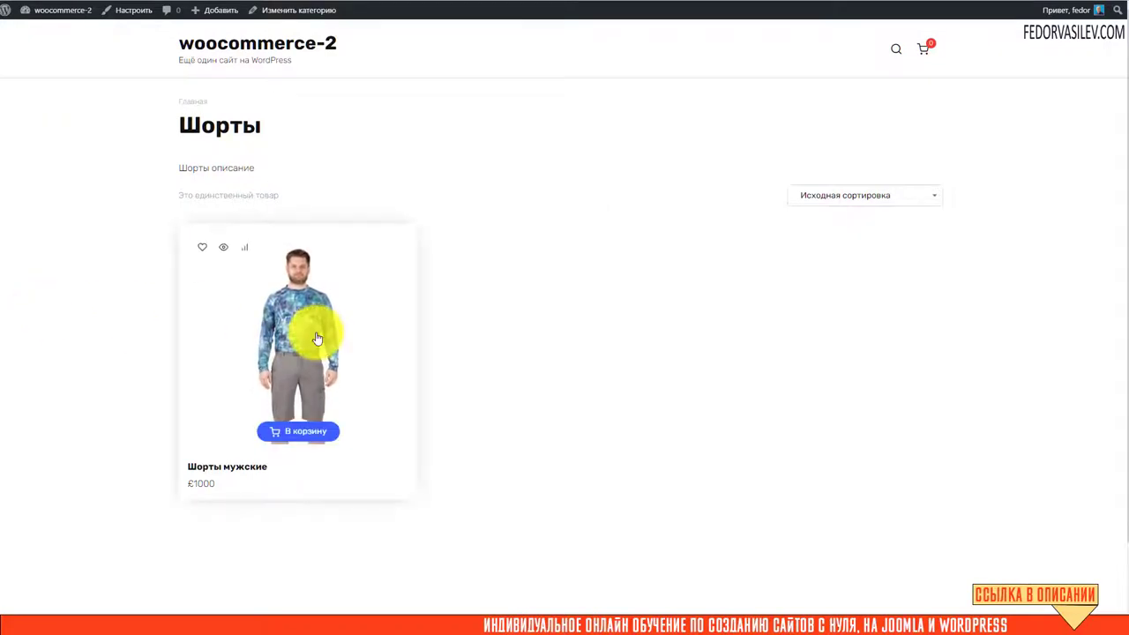
left_click(295, 312)
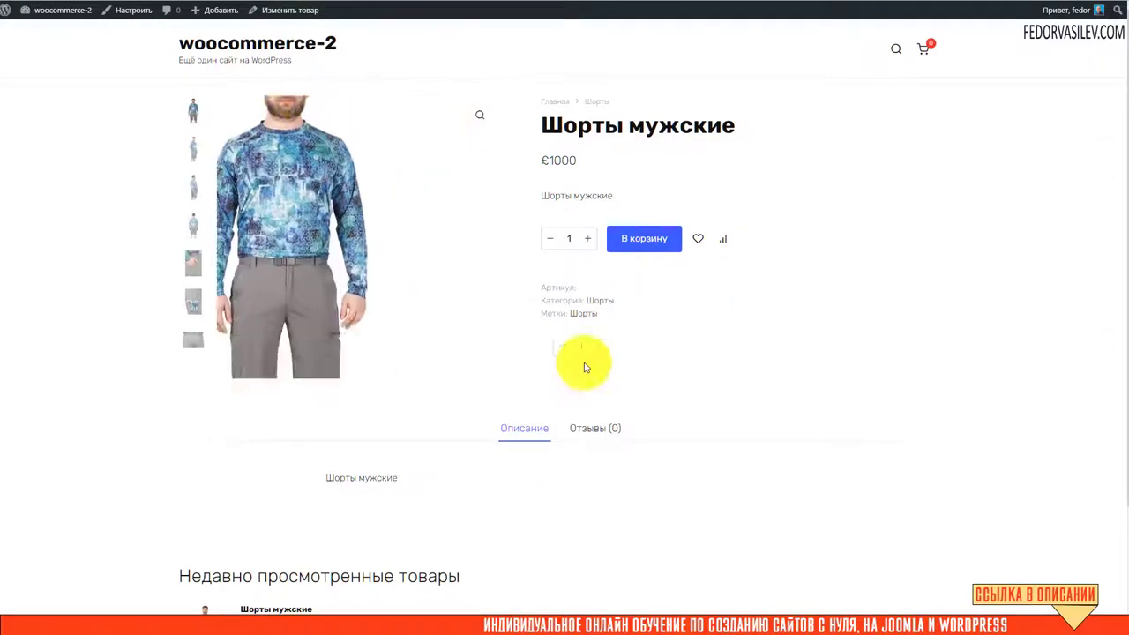
left_click(486, 114)
left_click(1114, 33)
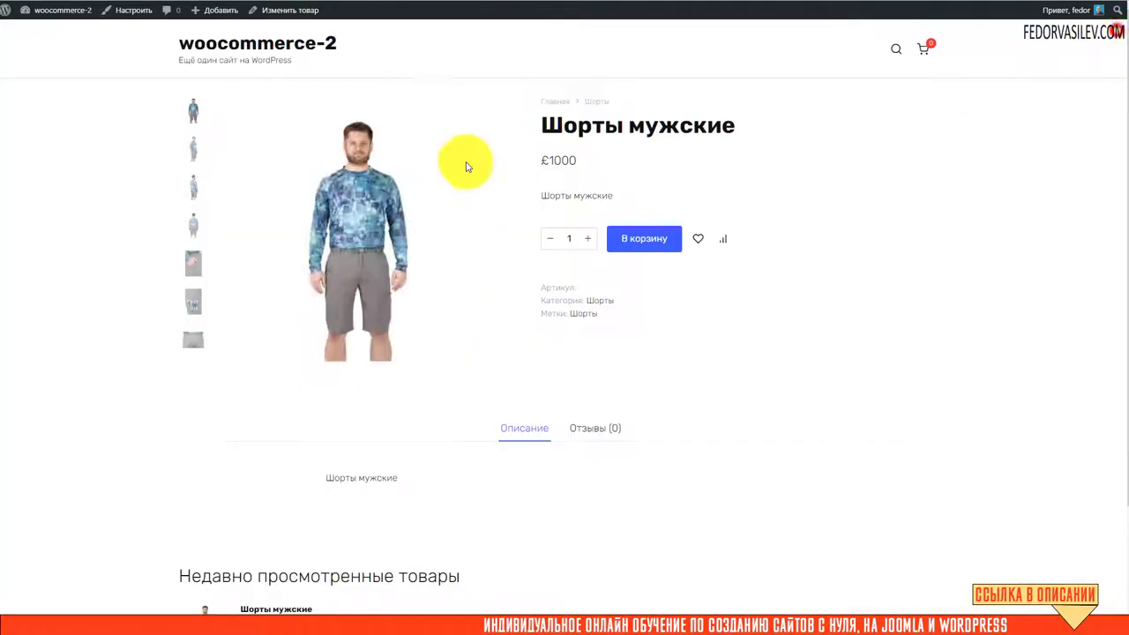
left_click(190, 144)
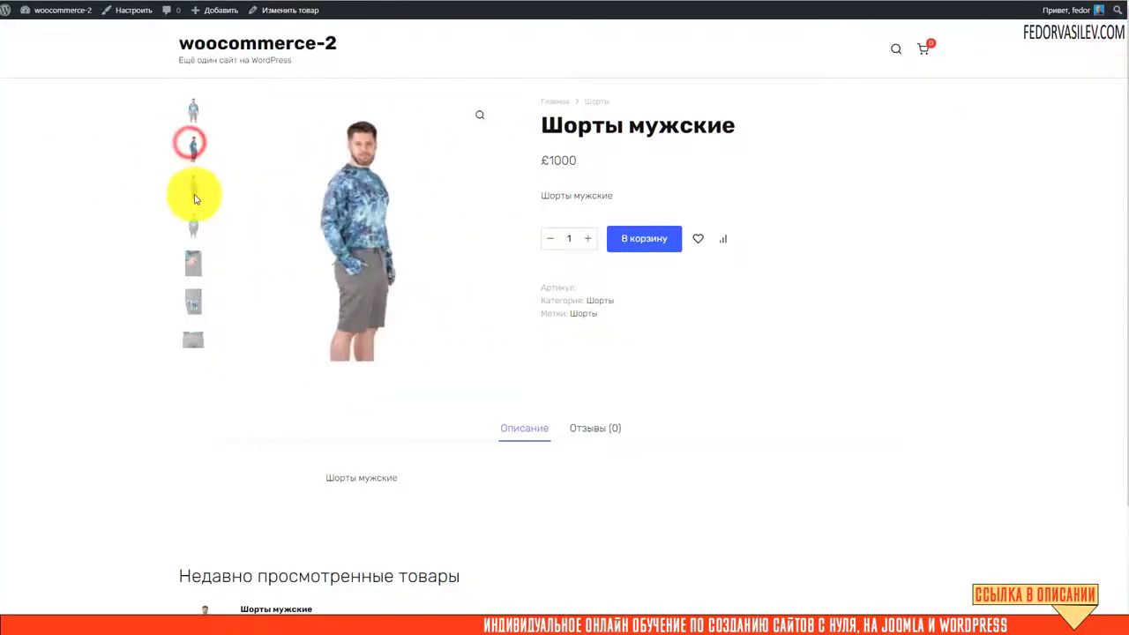
left_click(193, 187)
left_click(193, 225)
left_click(190, 264)
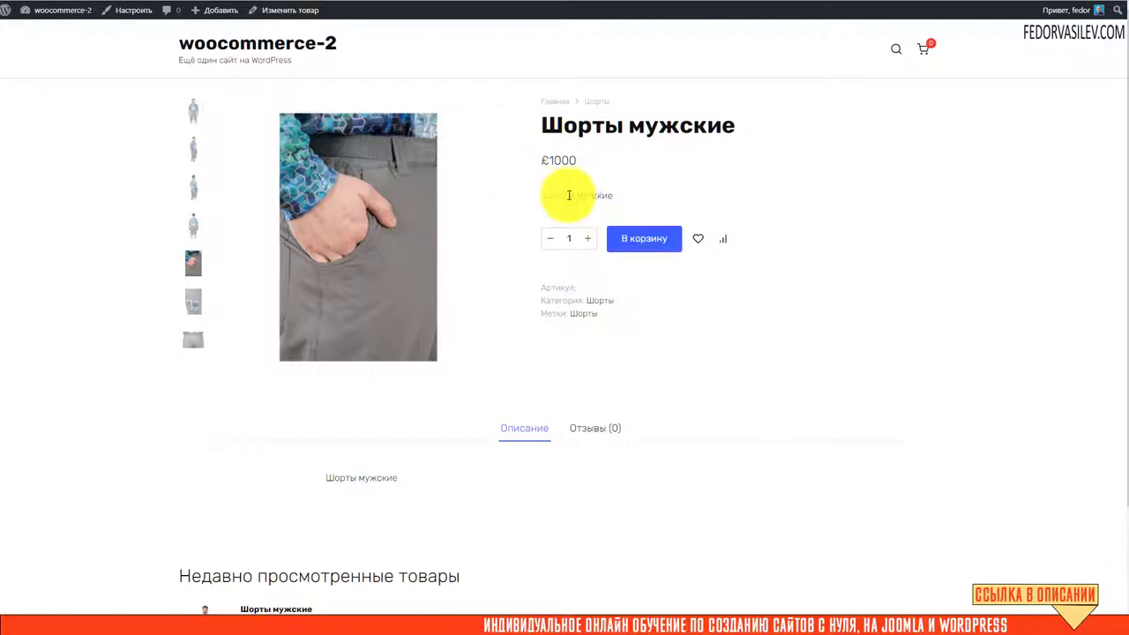
Step: Examine the short description, SKU, category, tags and full description on the product page
left_click_drag(613, 196, 562, 196)
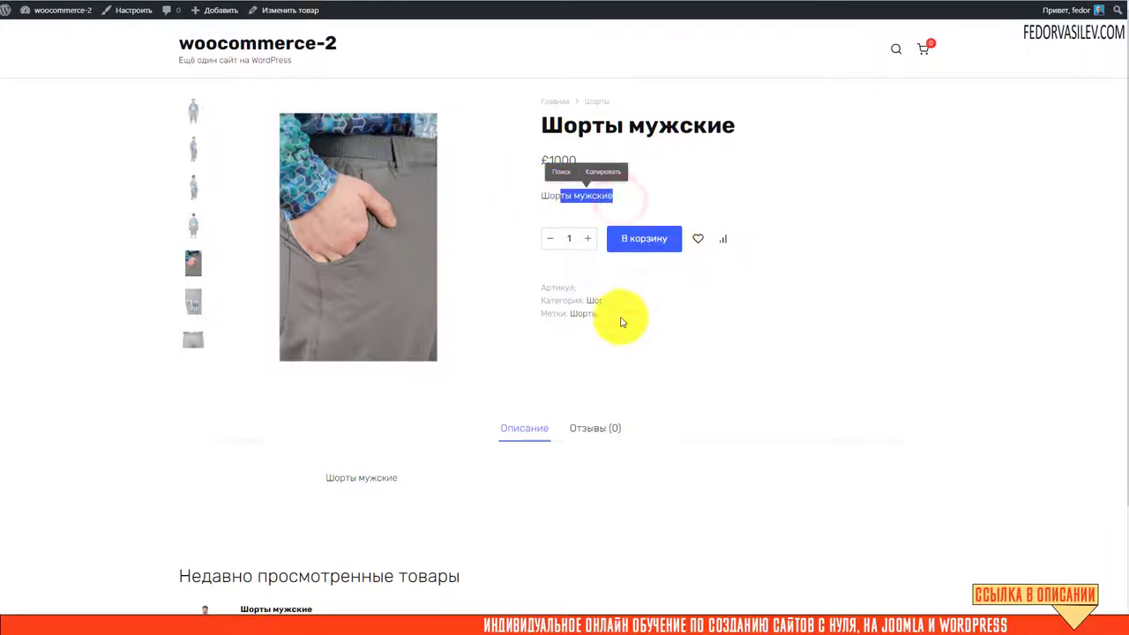
left_click(557, 285)
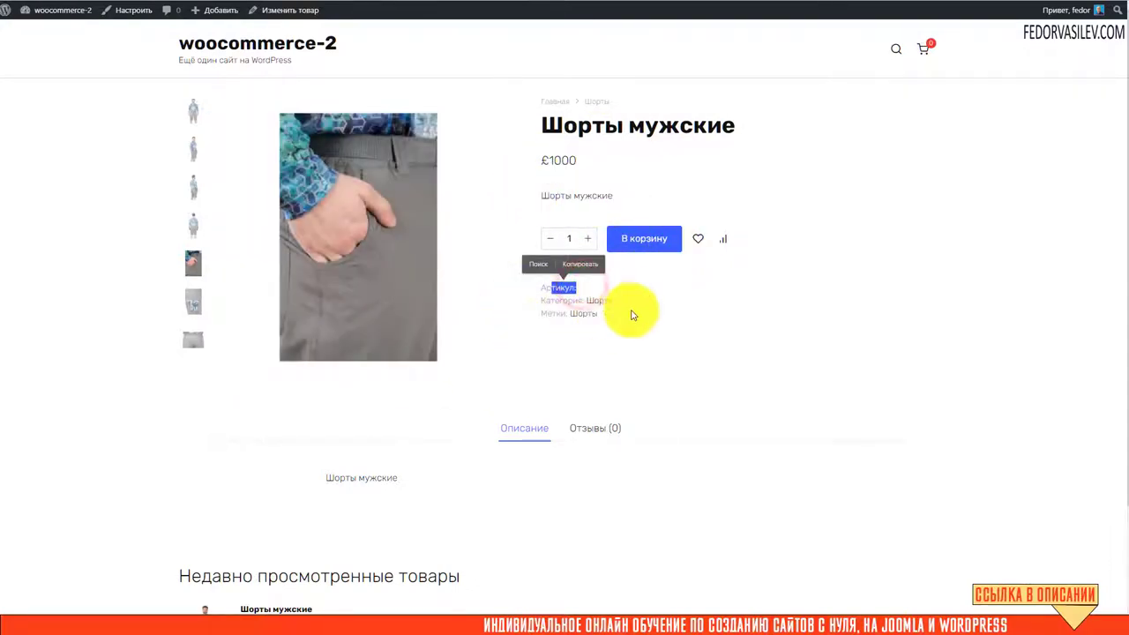
left_click_drag(635, 299, 530, 360)
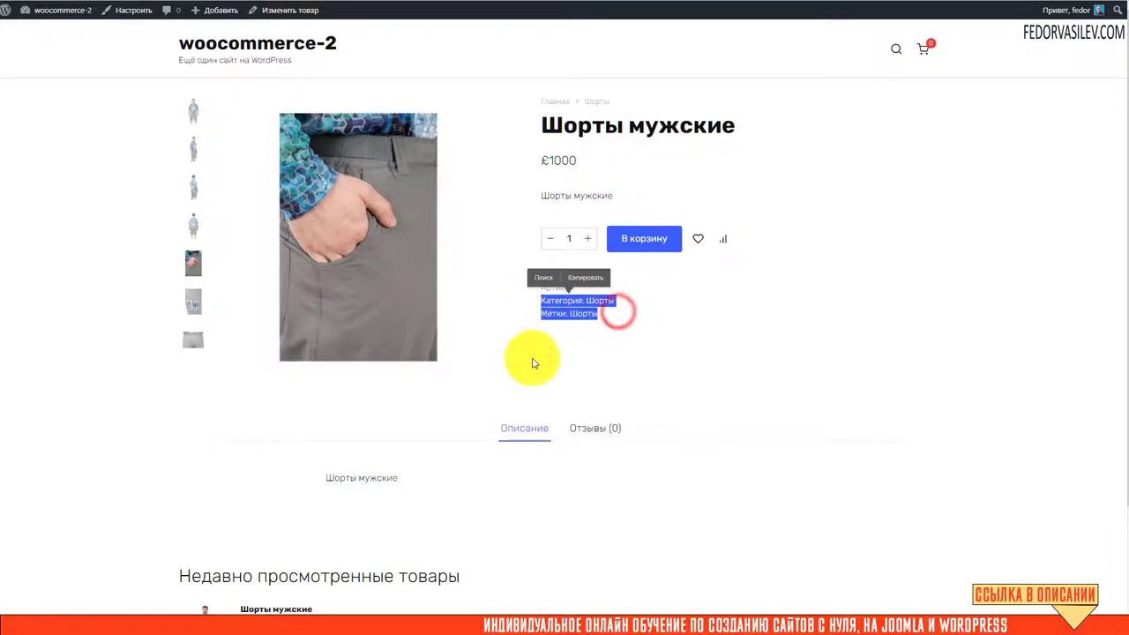
left_click(547, 358)
scroll(525, 434, "down", 1)
left_click_drag(411, 357, 320, 357)
left_click(544, 372)
Step: Post a five-star review with the text "тест" for the product and check it in the reviews
left_click(583, 311)
left_click(624, 443)
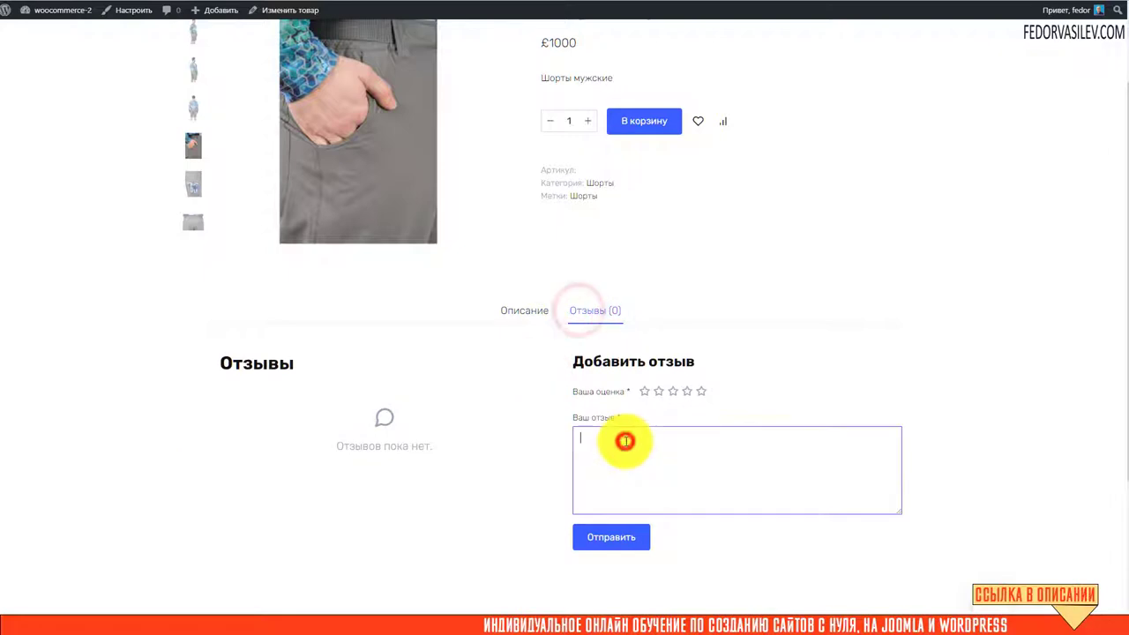
type("тест")
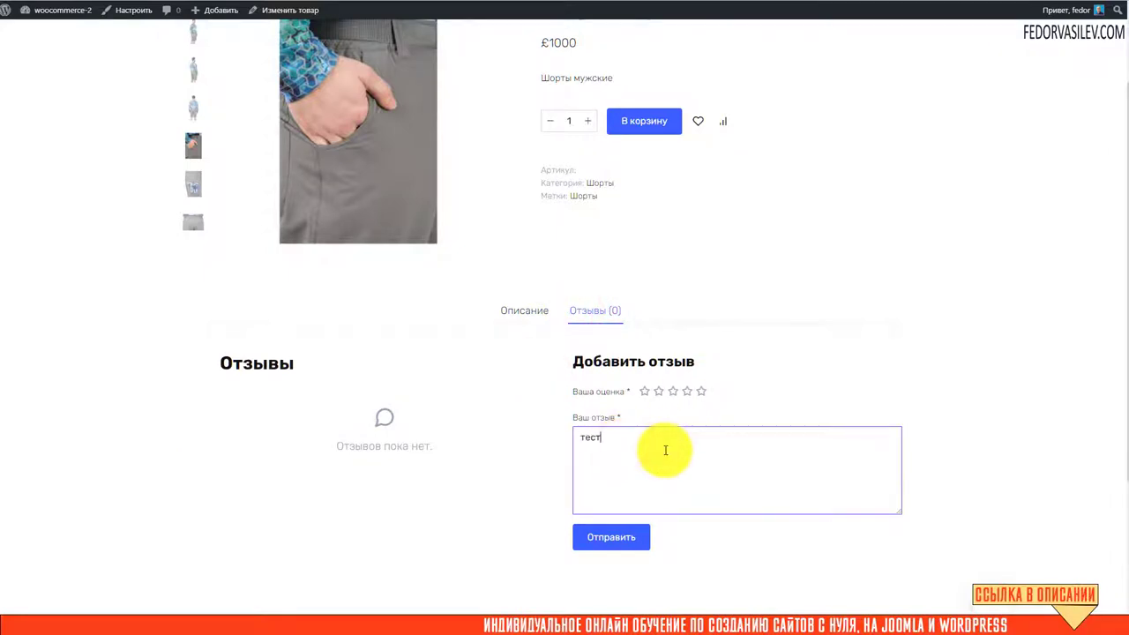
left_click(699, 391)
left_click(607, 539)
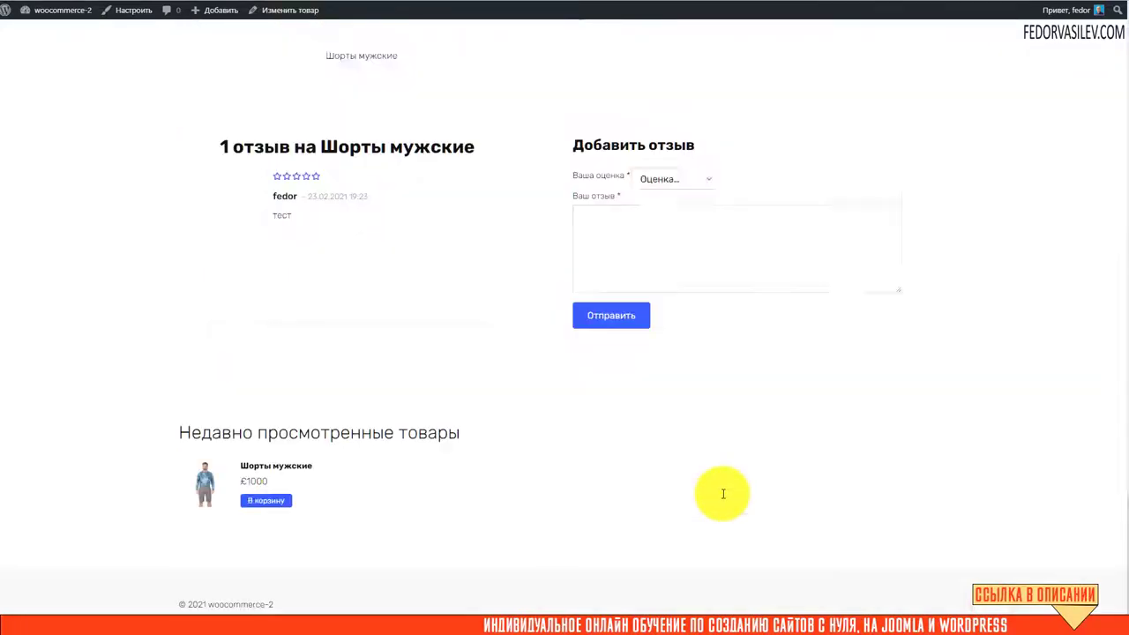
scroll(277, 411, "up", 3)
scroll(452, 353, "down", 3)
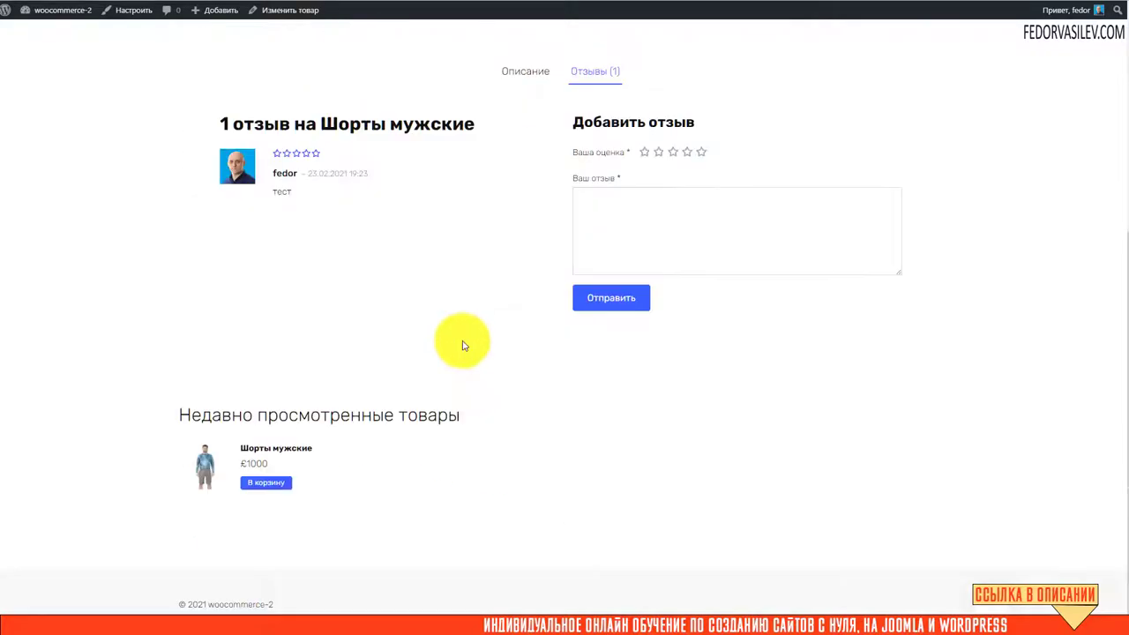
scroll(335, 476, "up", 5)
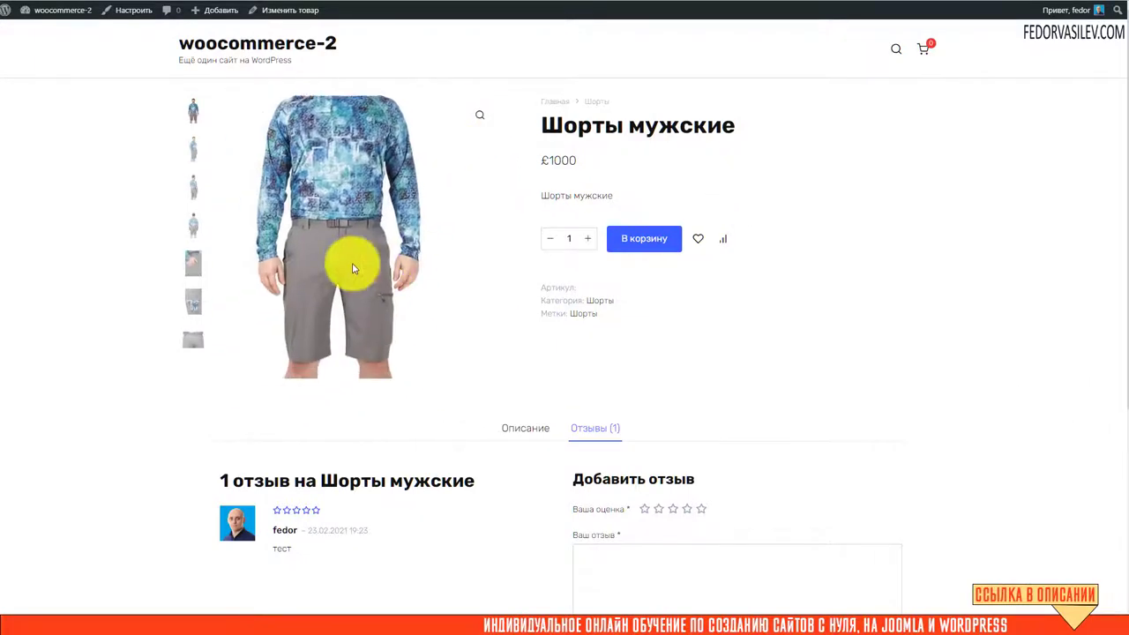
Step: Set the store currency to "Российский рубль (₽)" in the general WooCommerce settings, save the changes, and check the product price on the storefront
left_click(621, 250)
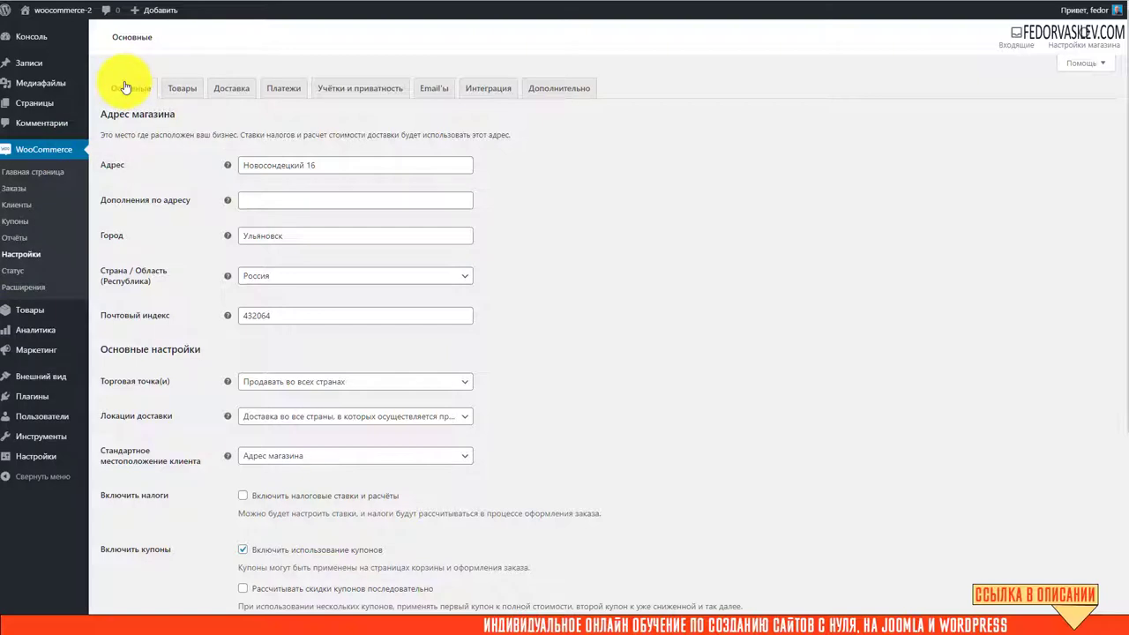
type("рос")
scroll(197, 282, "down", 2)
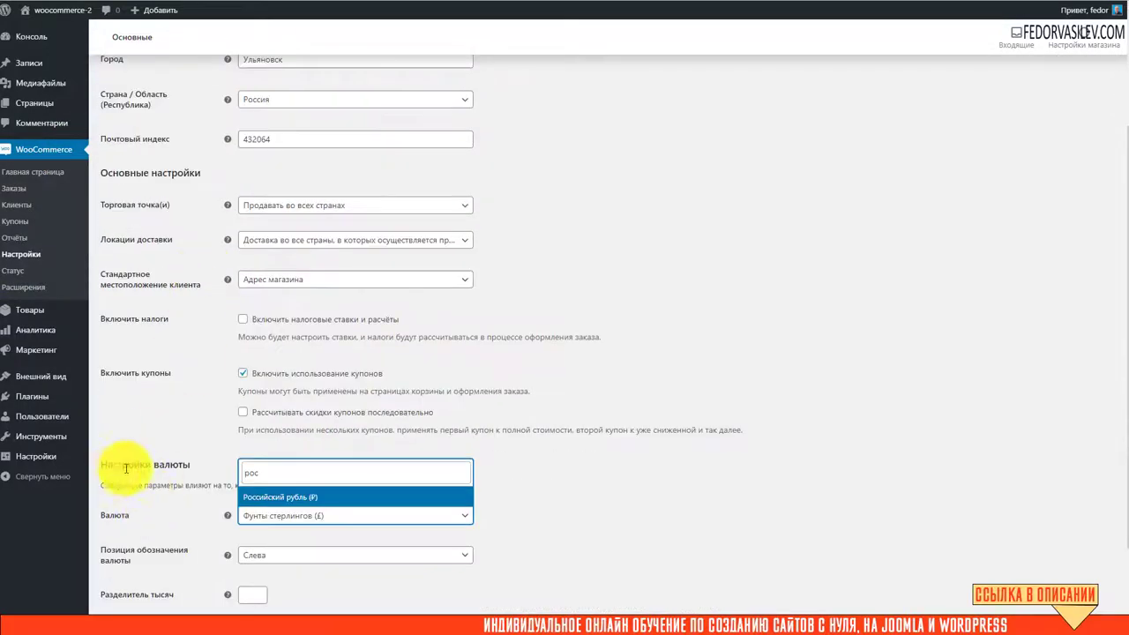
left_click(159, 463)
left_click(273, 515)
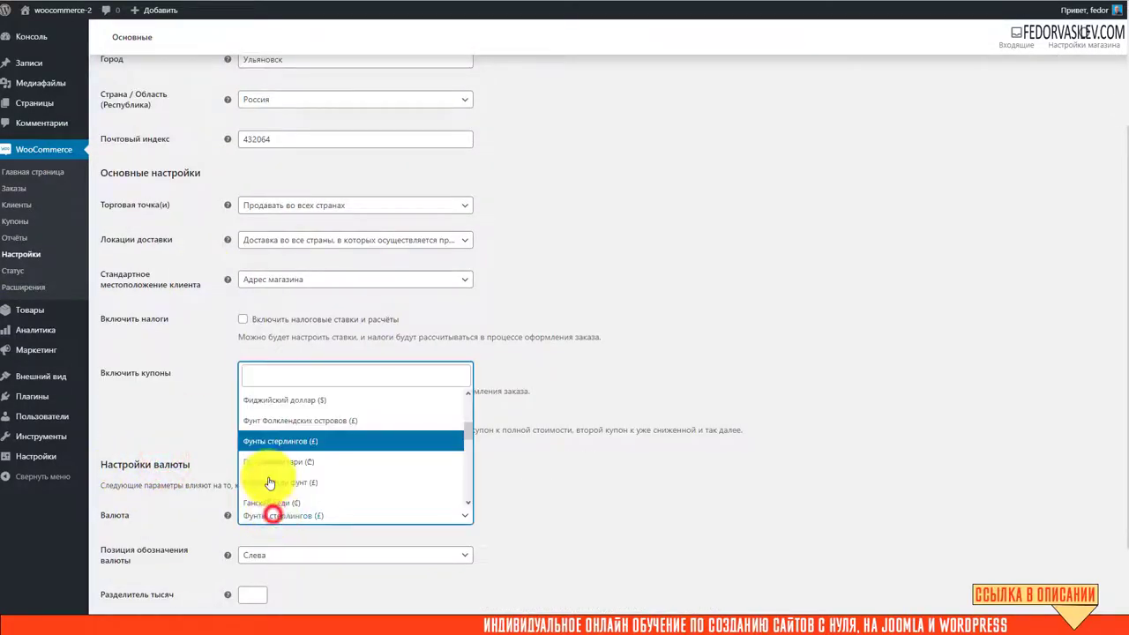
left_click(270, 378)
scroll(300, 419, "up", 5)
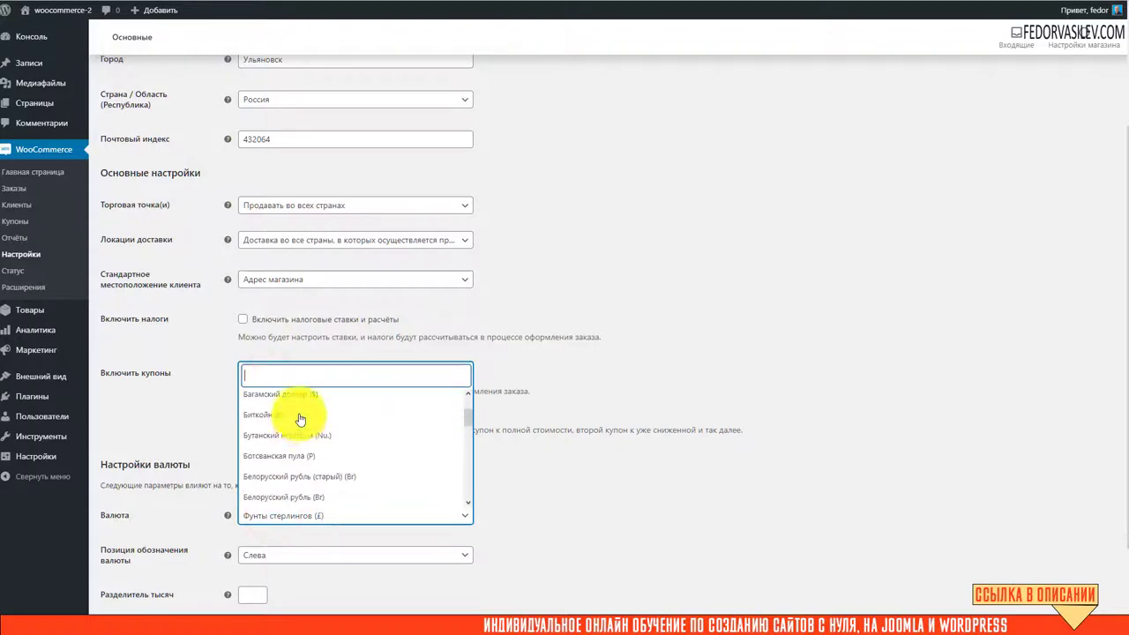
scroll(296, 406, "up", 2)
type("росс")
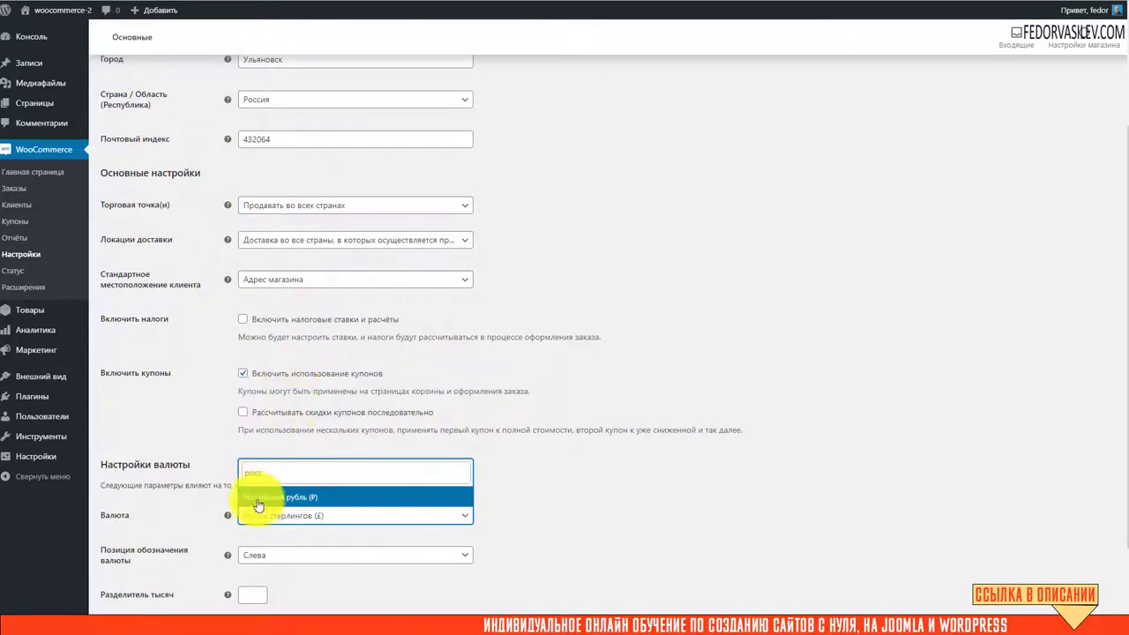
left_click(269, 498)
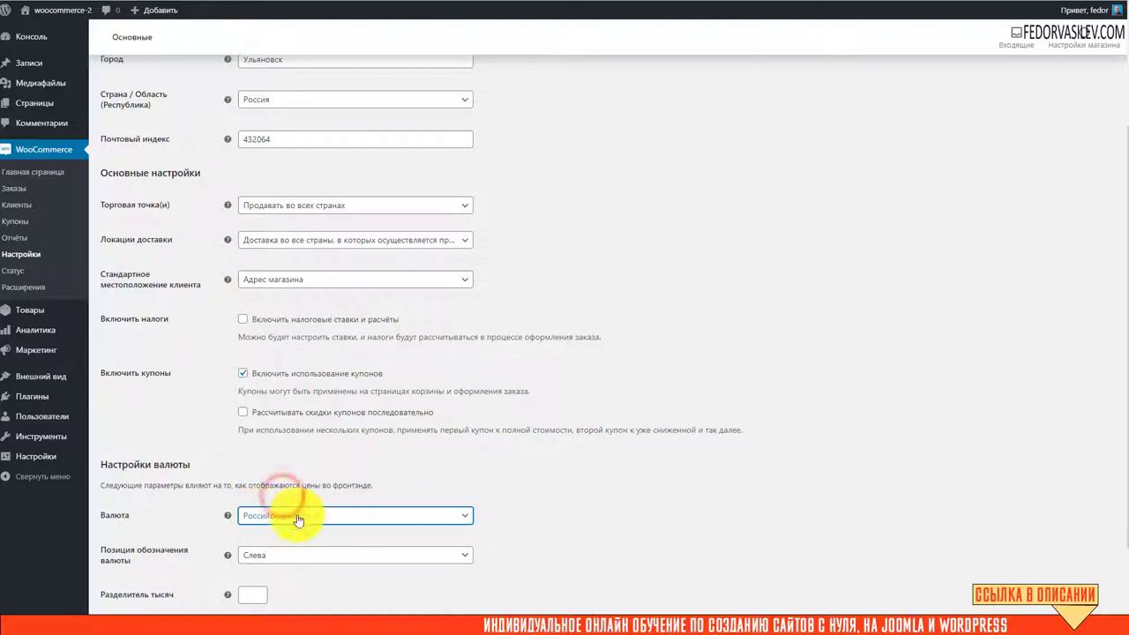
scroll(618, 327, "down", 2)
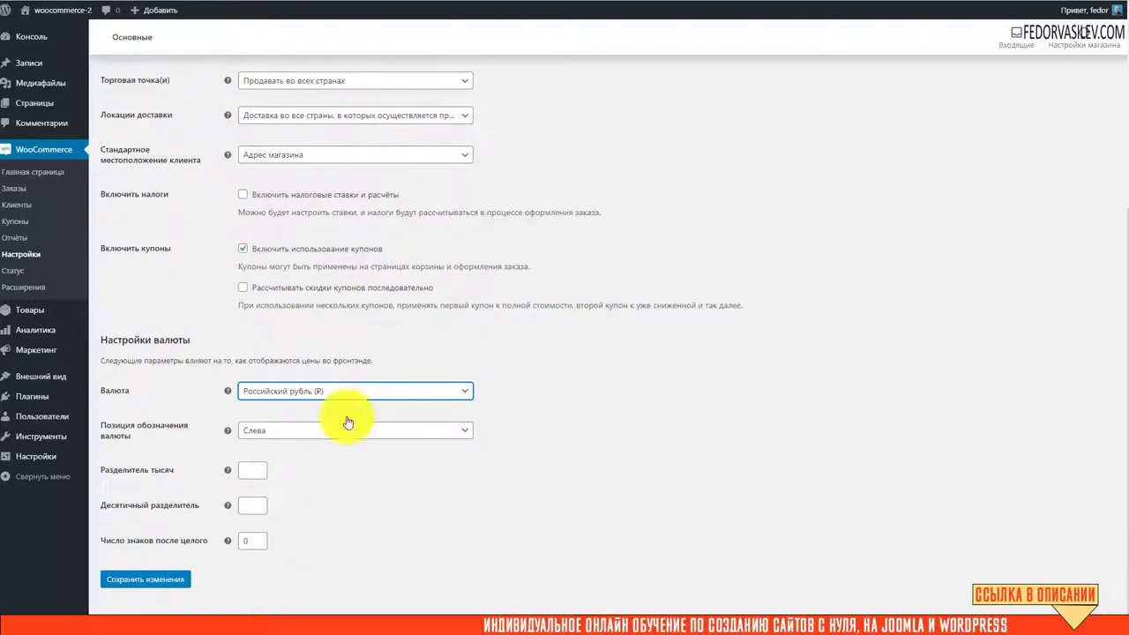
left_click(137, 584)
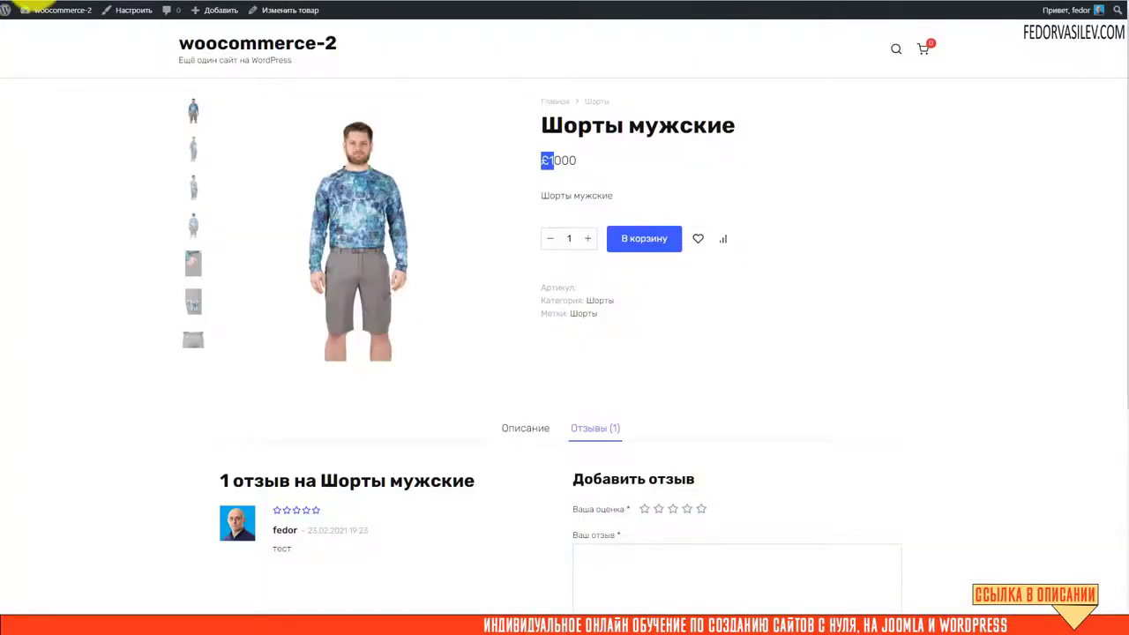
left_click(543, 165)
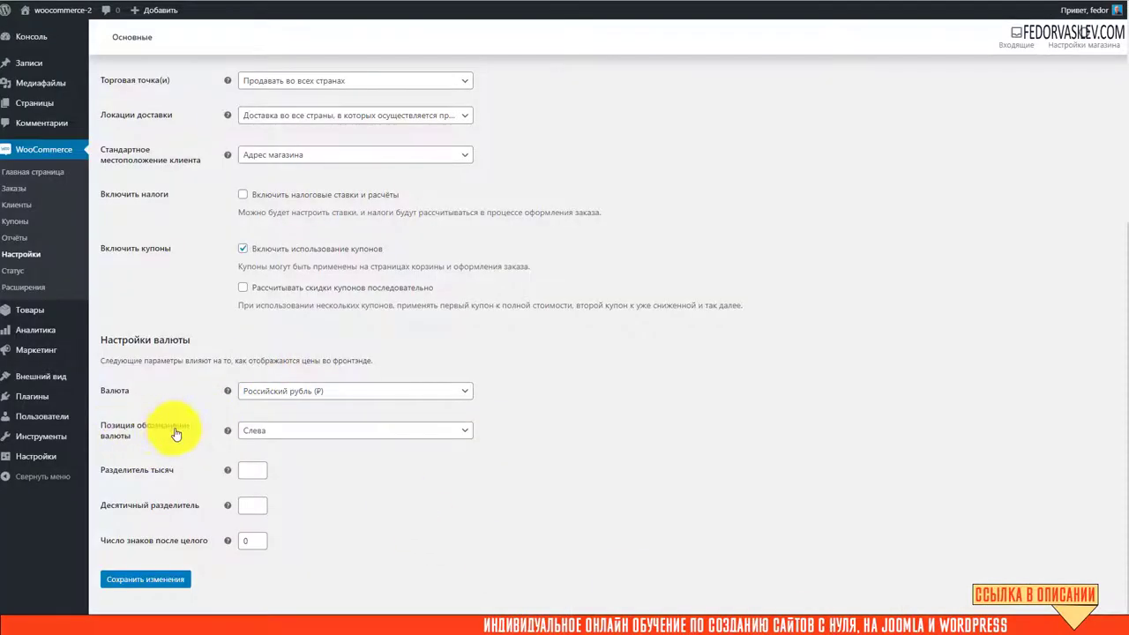
Step: Set the currency symbol position to "Справа" and check the price on the reloaded "Шорты мужские" page
left_click(273, 430)
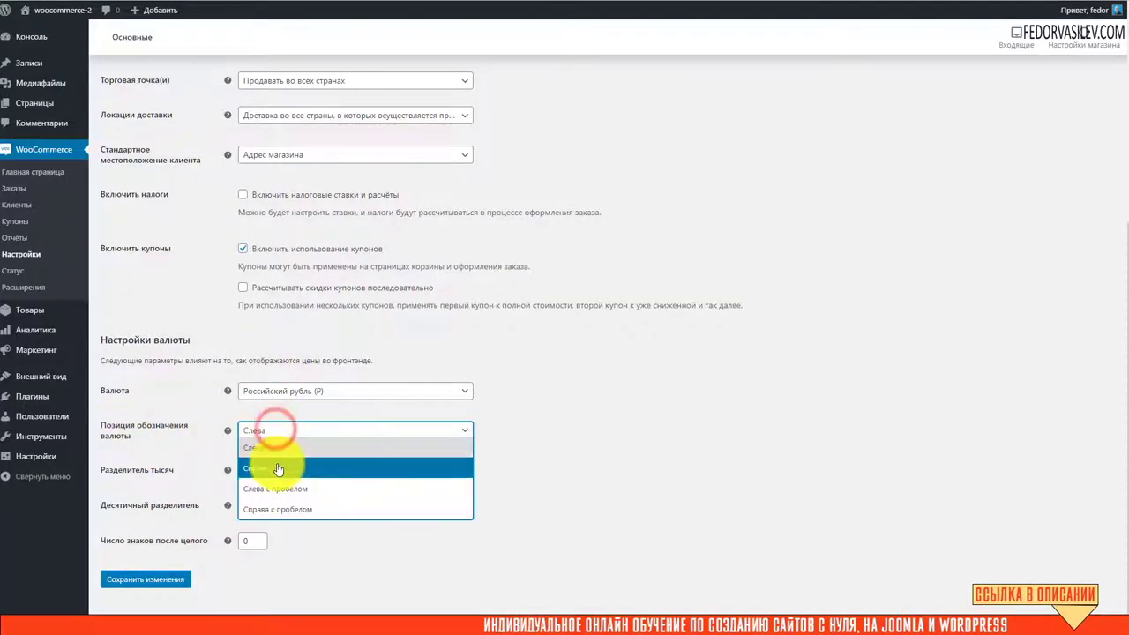
left_click(278, 461)
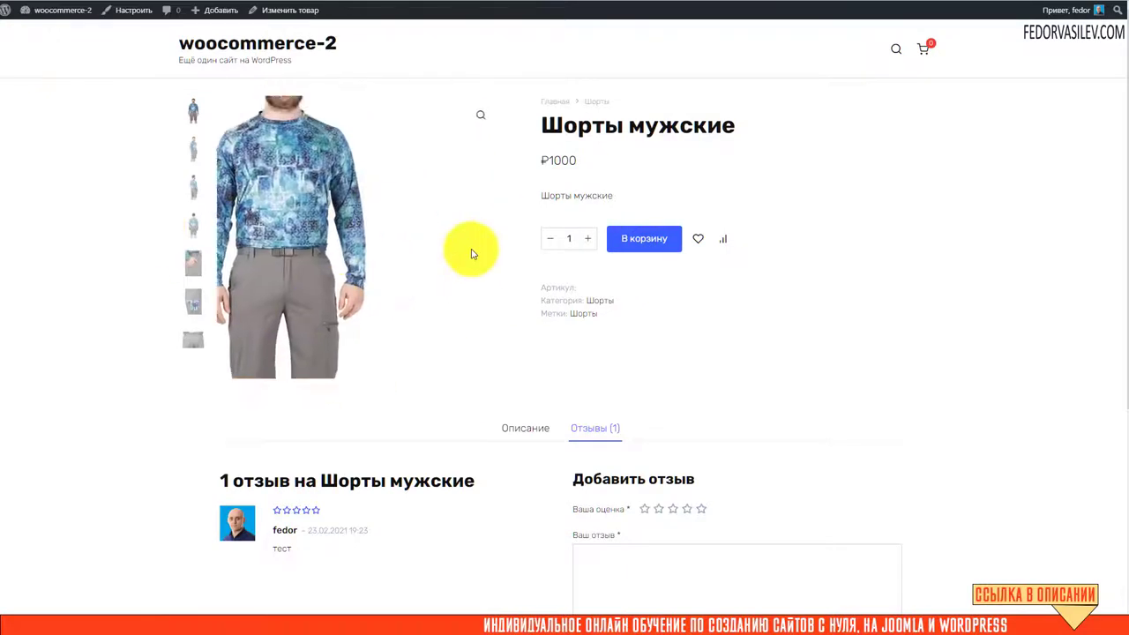
key("F5")
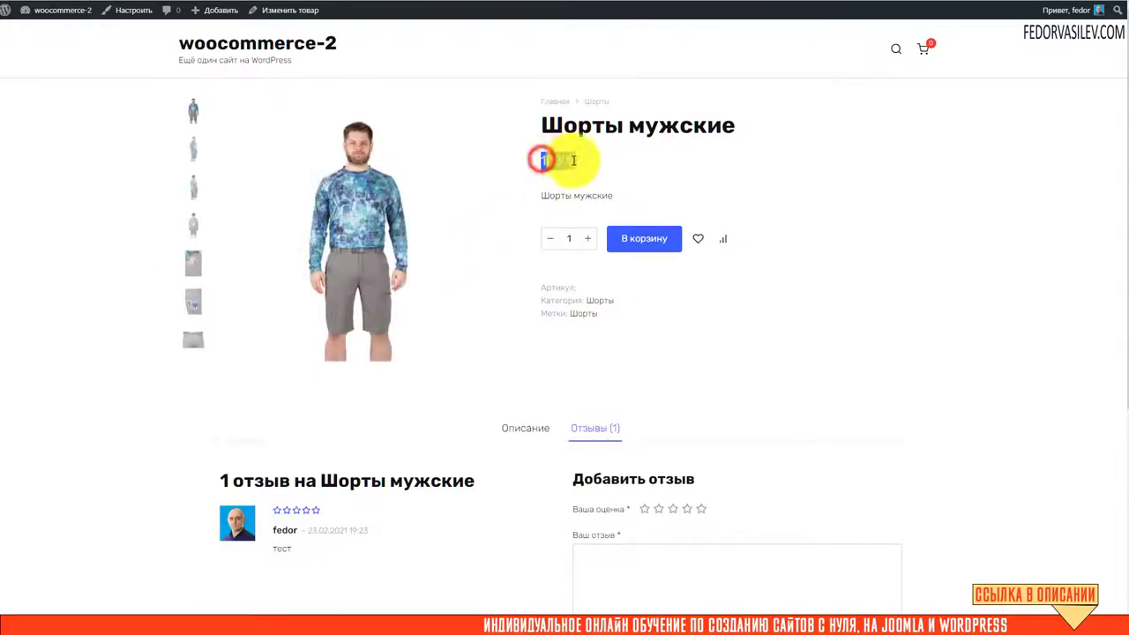
left_click(882, 176)
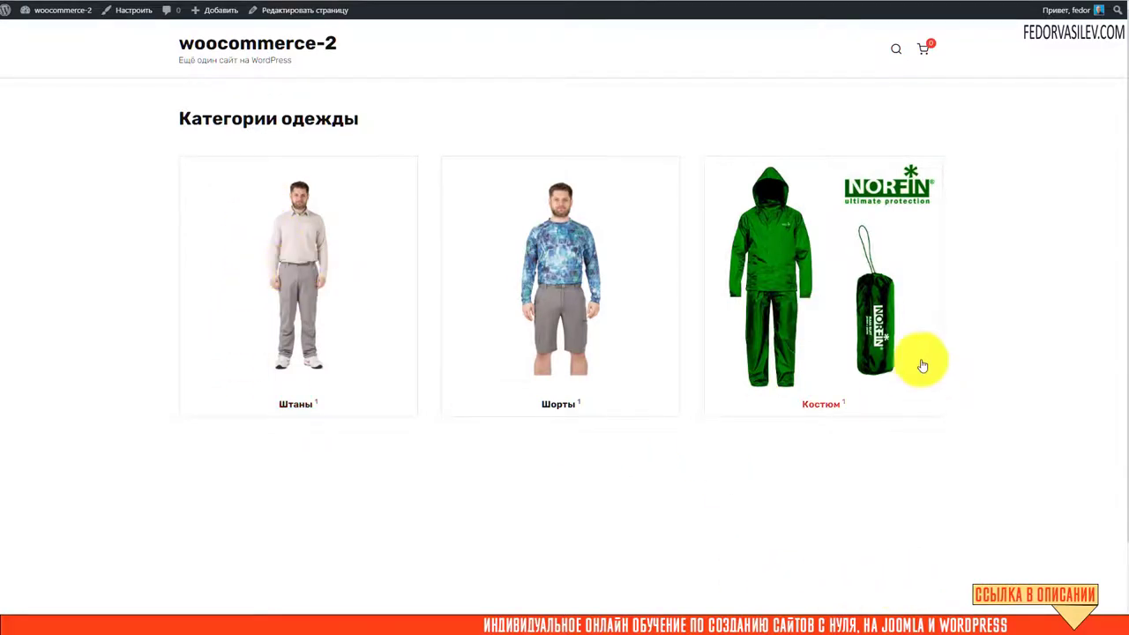
Step: Open the "Костюм мужской" product from the "Костюм" category on the storefront and browse its gallery images
left_click(799, 247)
left_click(207, 313)
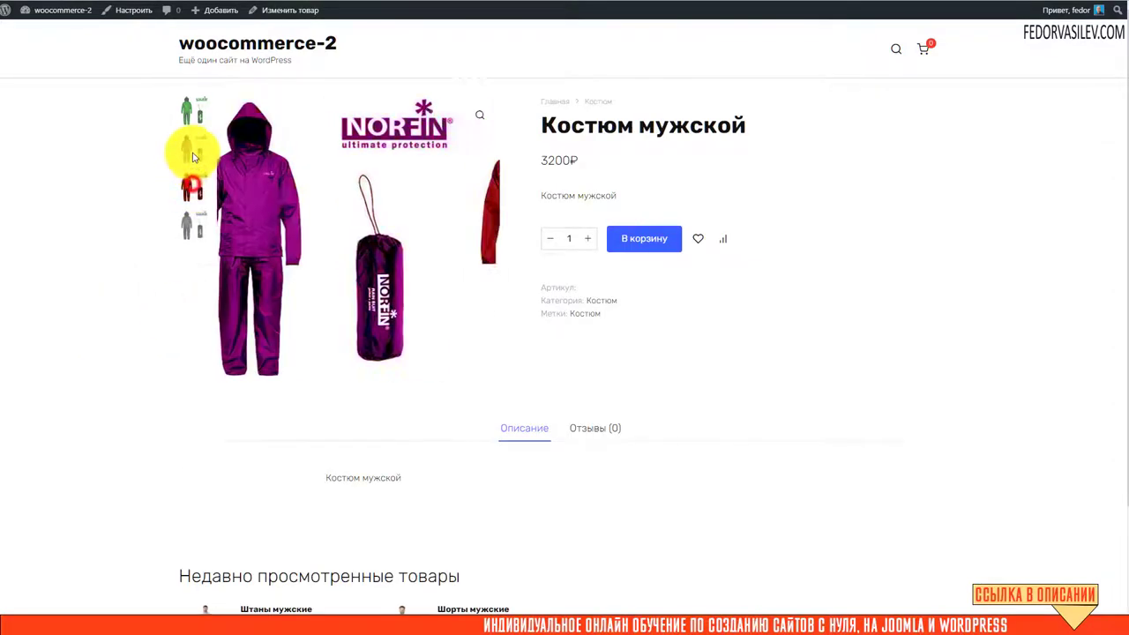
left_click(192, 150)
left_click(194, 115)
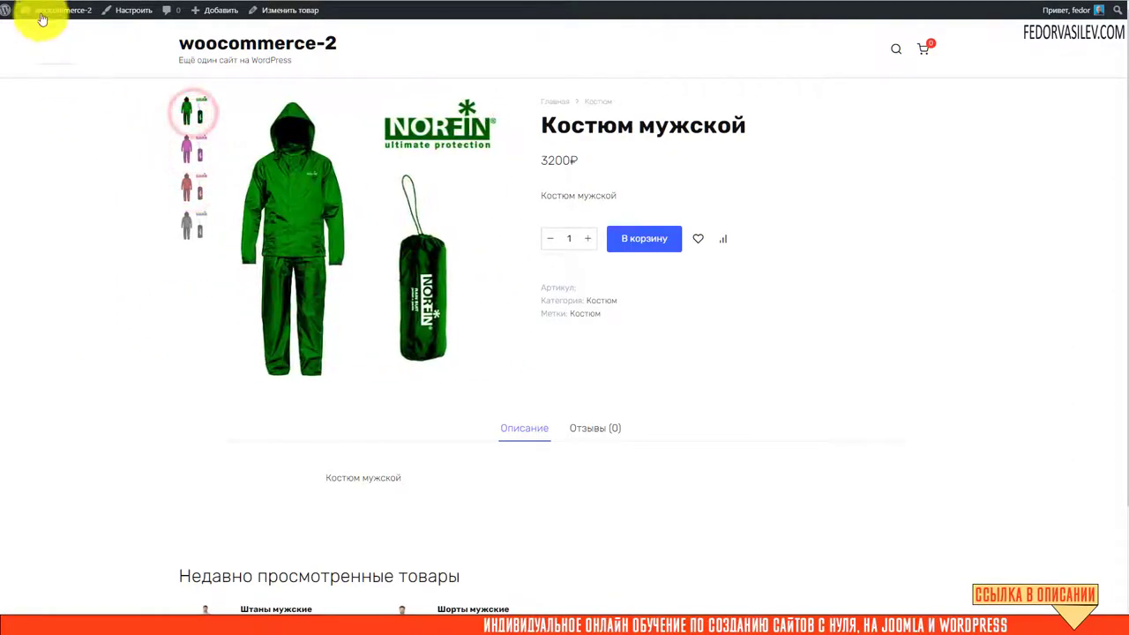
Step: Return to the storefront's category page, open "Штаны мужские" from the "Штаны" category, and look through its product page
key("alt+Left")
left_click(214, 50)
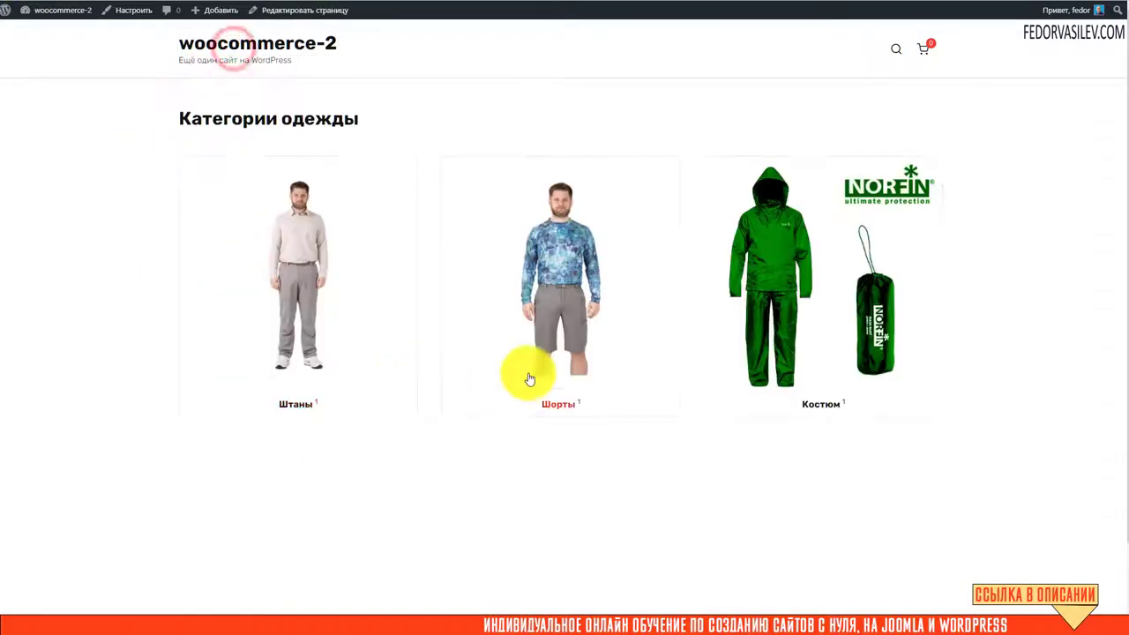
left_click(291, 236)
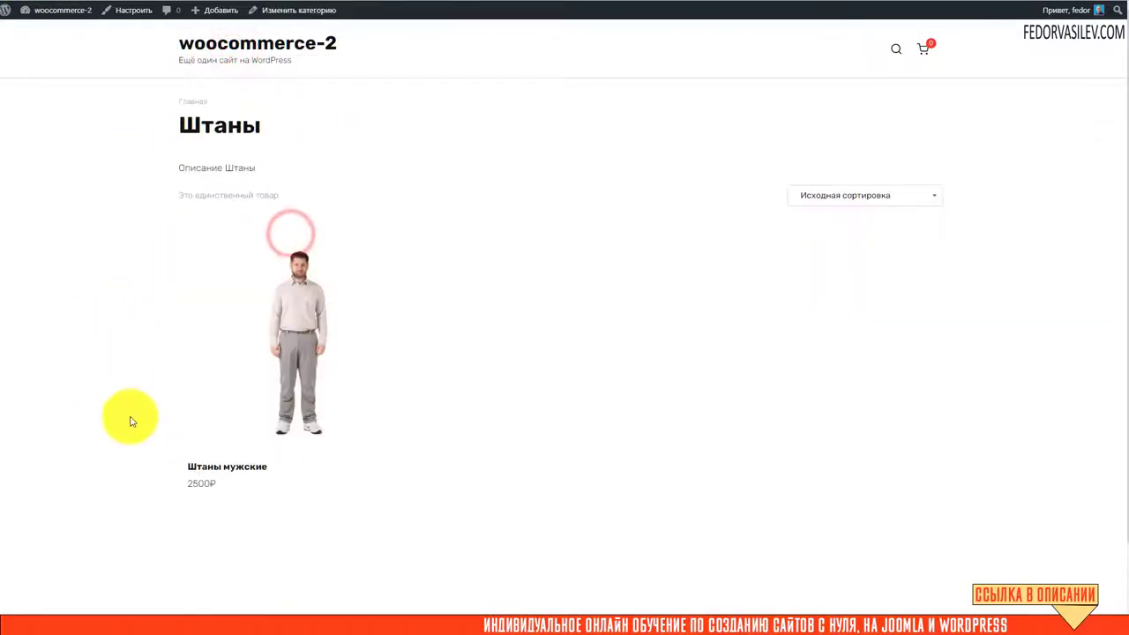
left_click(278, 322)
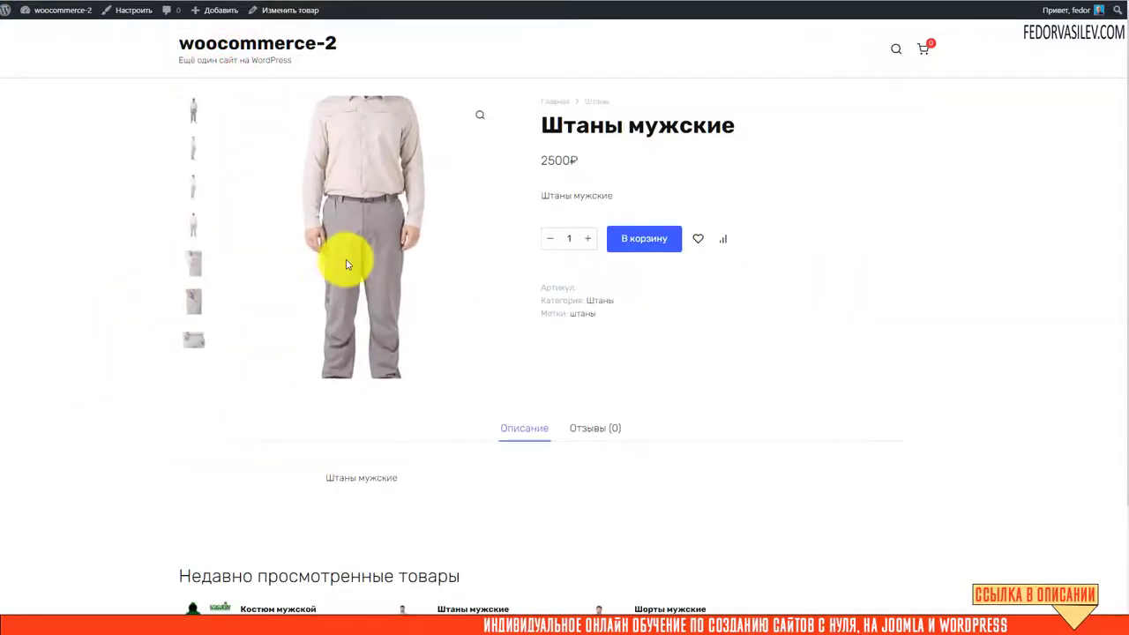
scroll(351, 261, "down", 3)
scroll(347, 264, "up", 3)
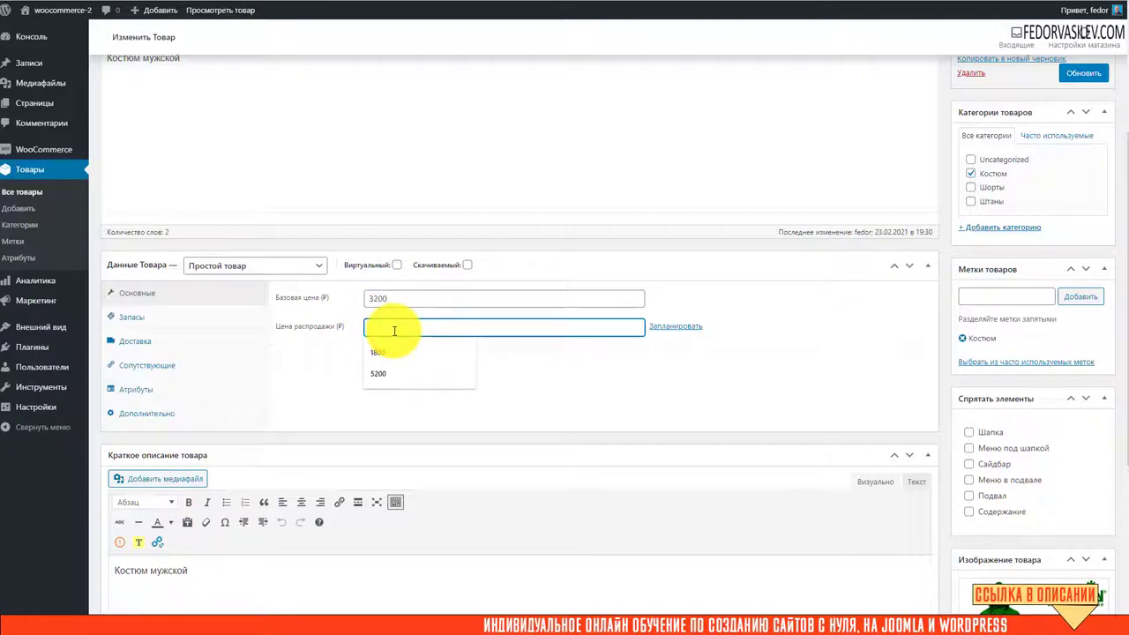
Step: Update "Костюм мужской" with a sale price of 3000 and check its discounted price in the category and on the product page
left_click(1082, 73)
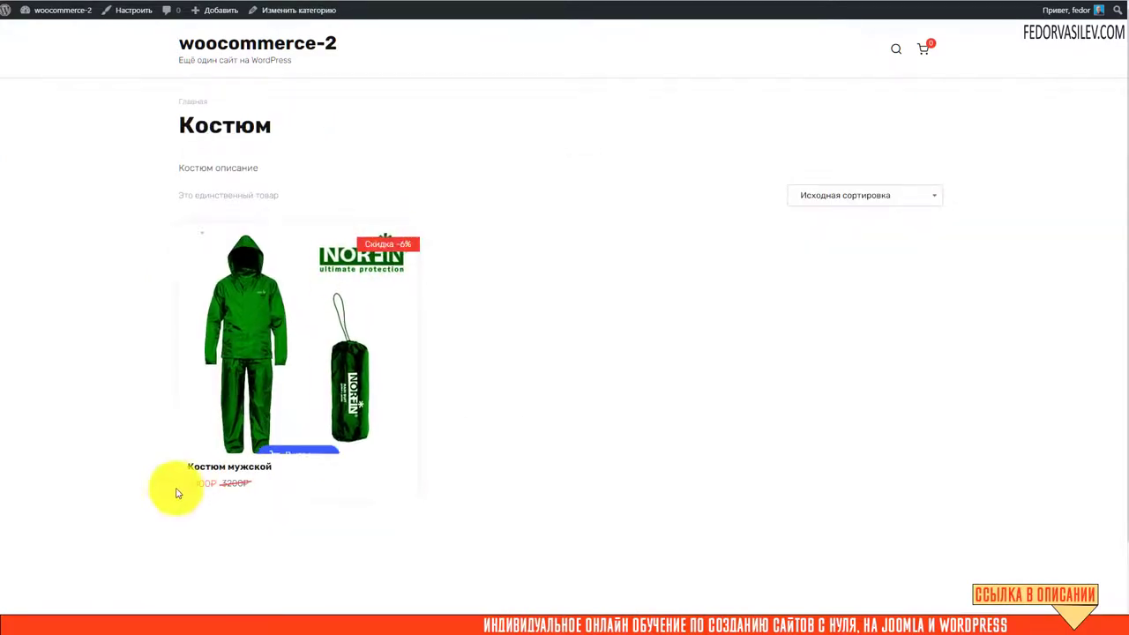
mouse_move(218, 486)
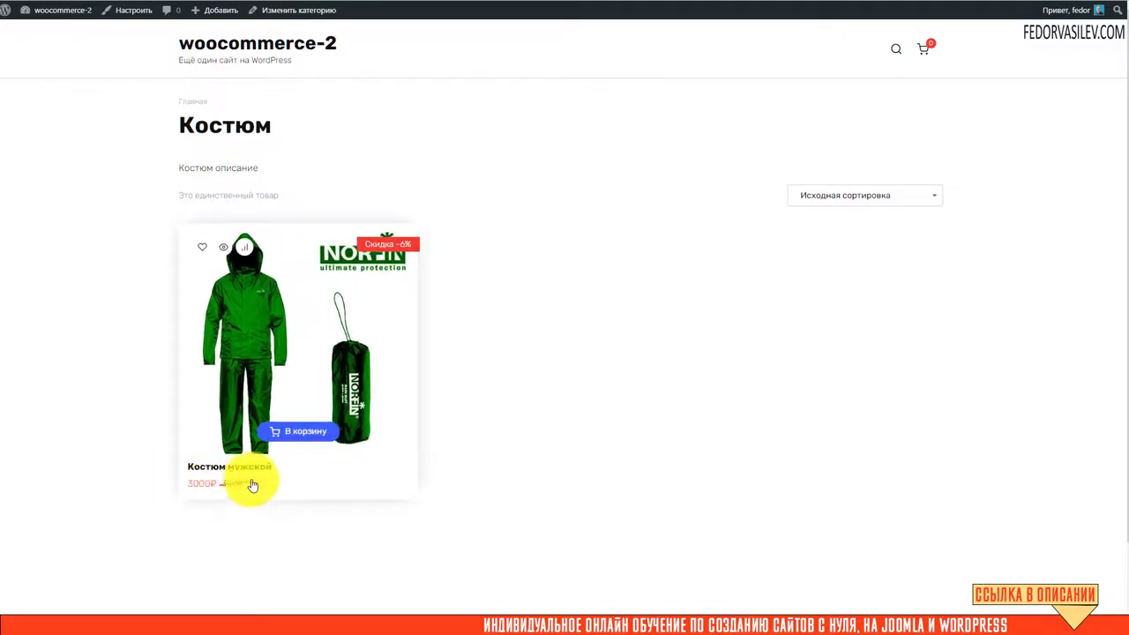
left_click(239, 327)
left_click_drag(662, 161, 504, 169)
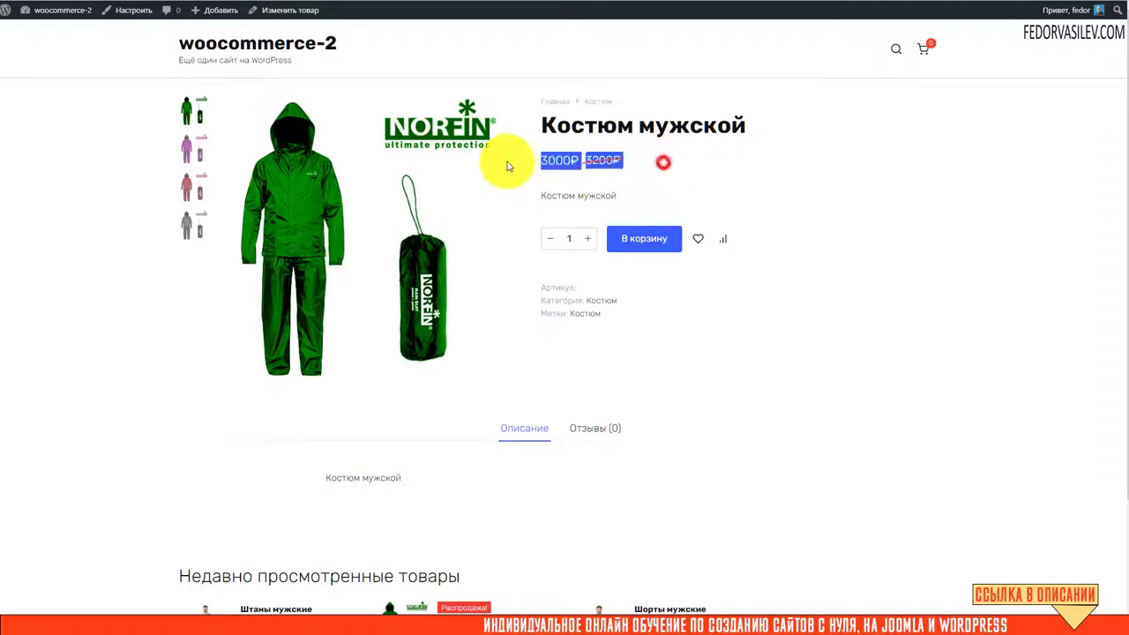
left_click(873, 184)
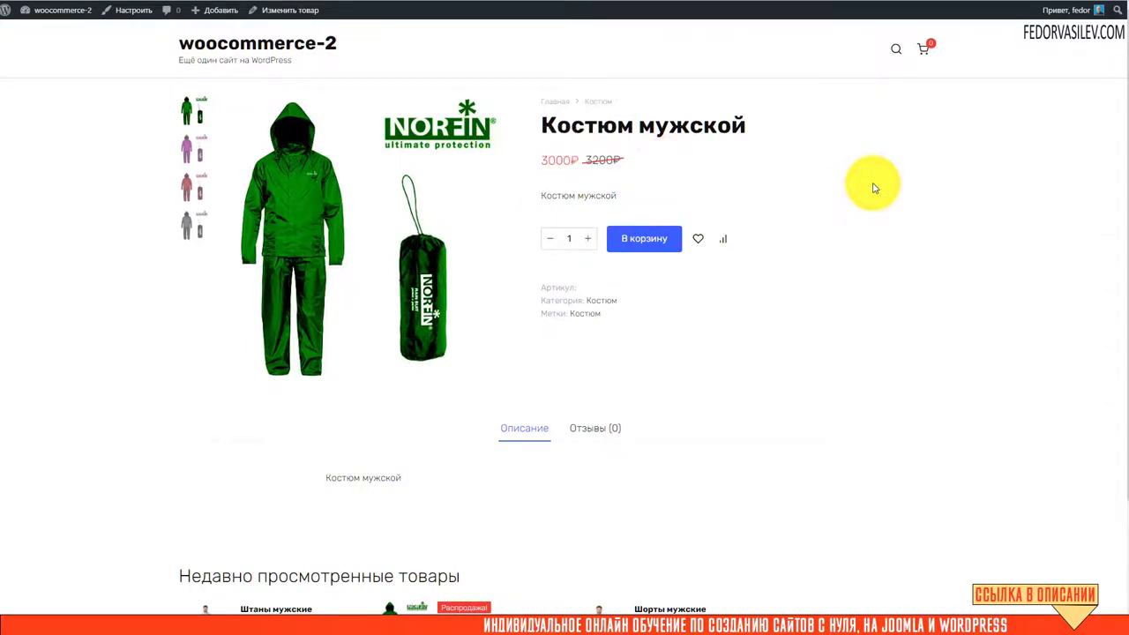
scroll(874, 188, "down", 2)
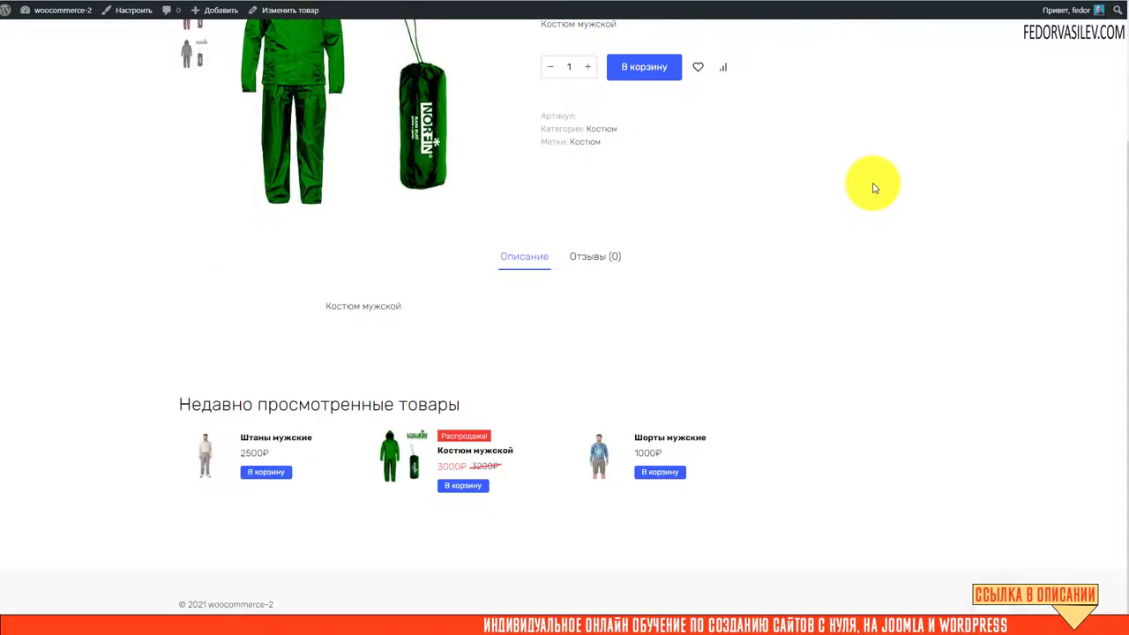
scroll(874, 188, "up", 2)
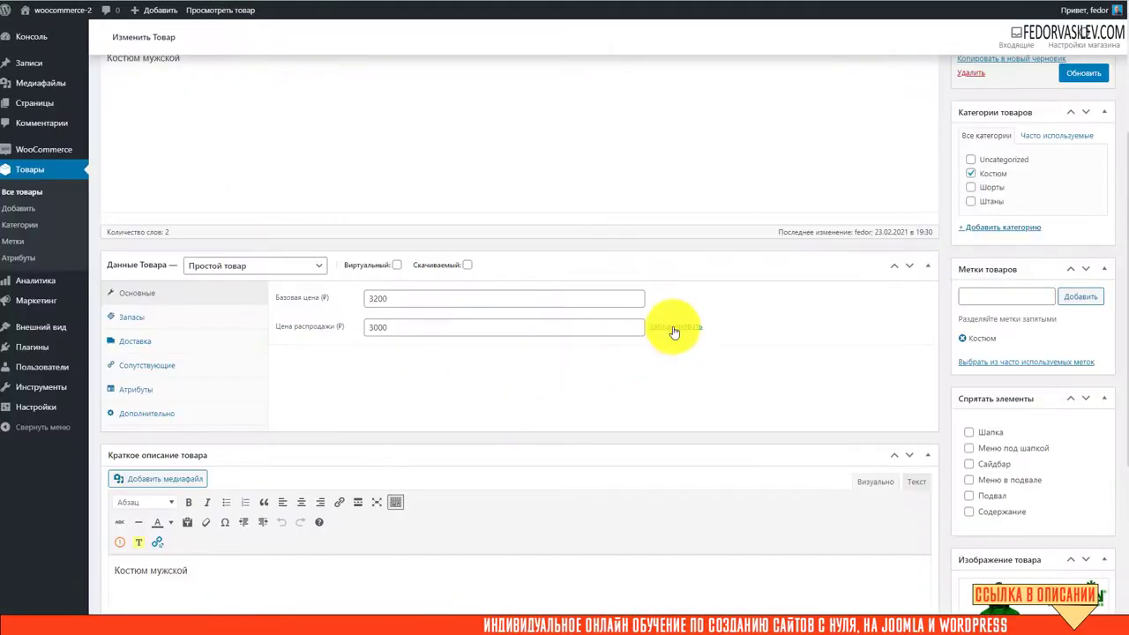
Step: Schedule the "Костюм мужской" sale price from 2021-02-24 to 2021-02-28 and update the product
left_click(670, 329)
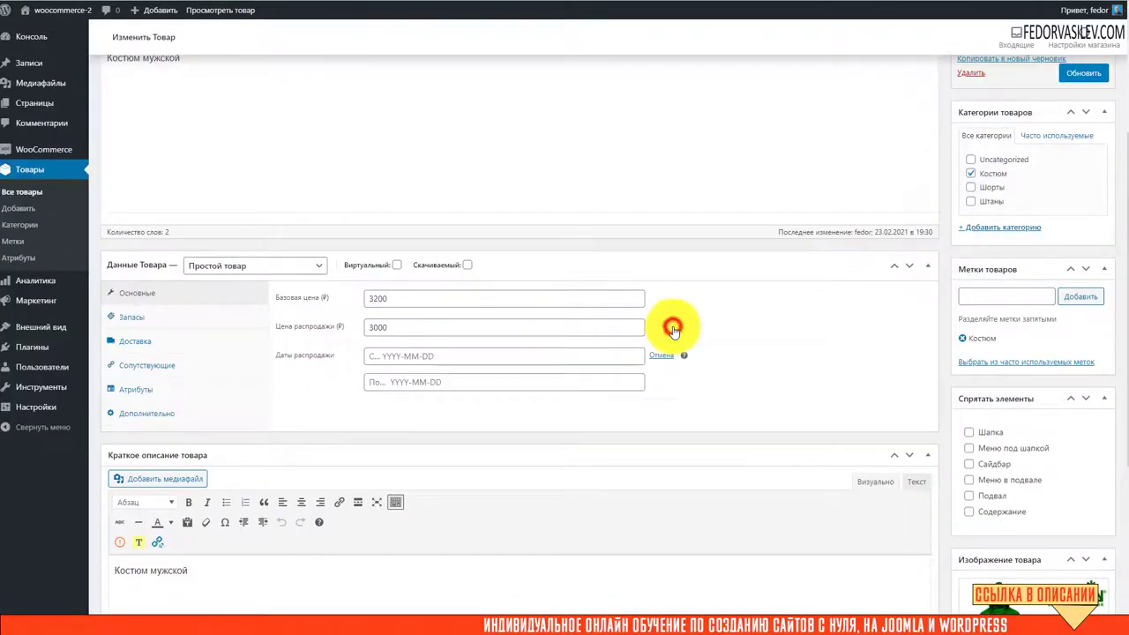
left_click(379, 355)
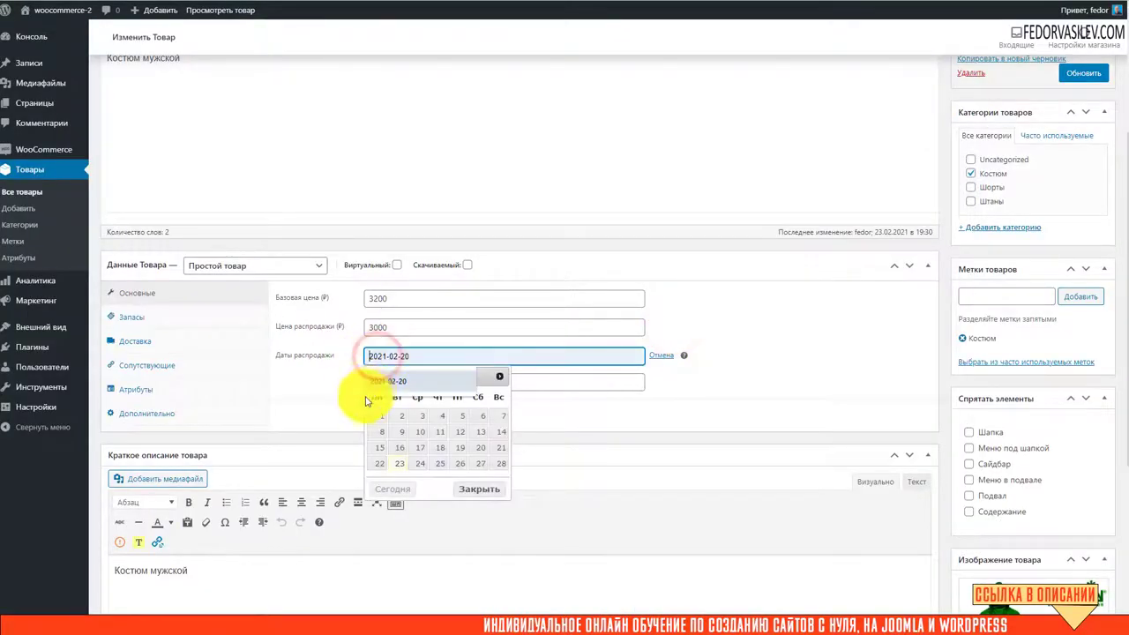
left_click(291, 381)
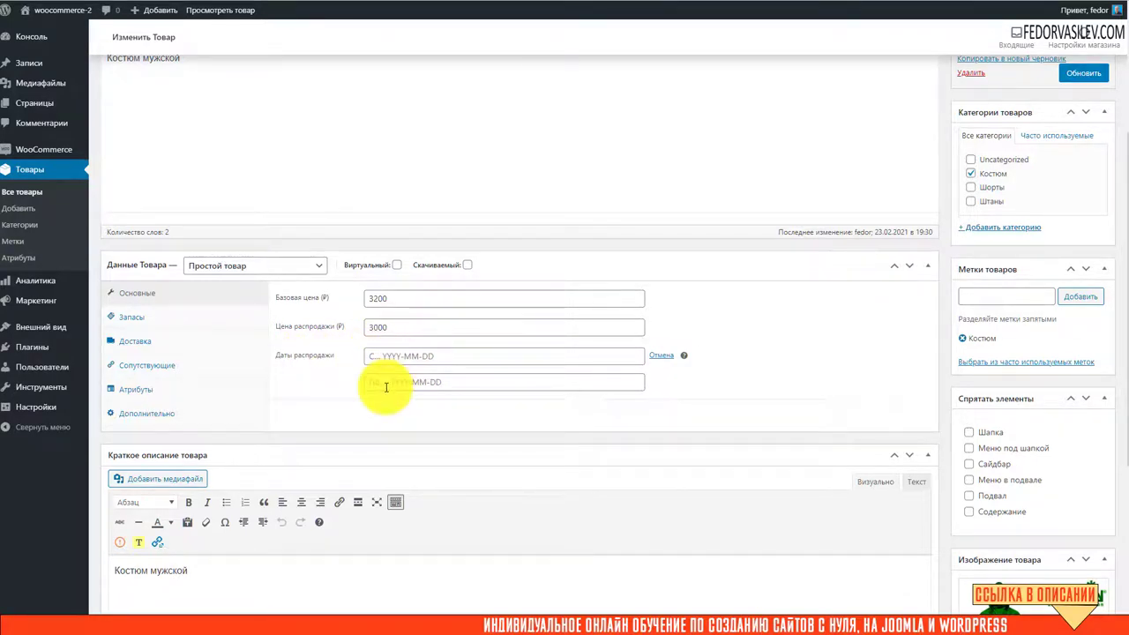
left_click(387, 353)
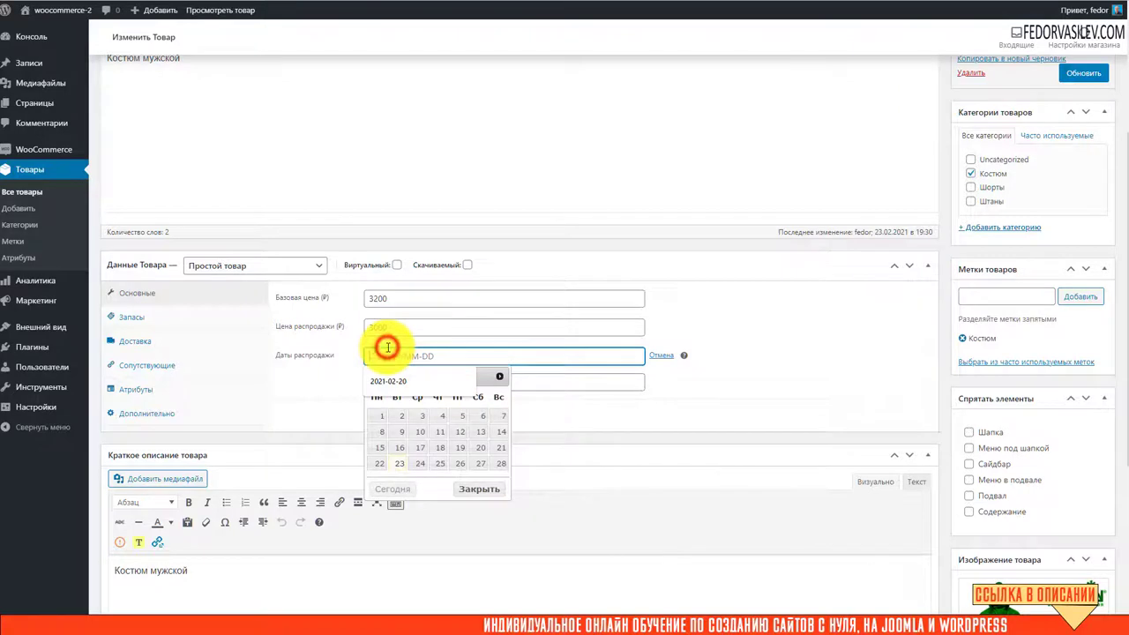
left_click(418, 464)
left_click(411, 381)
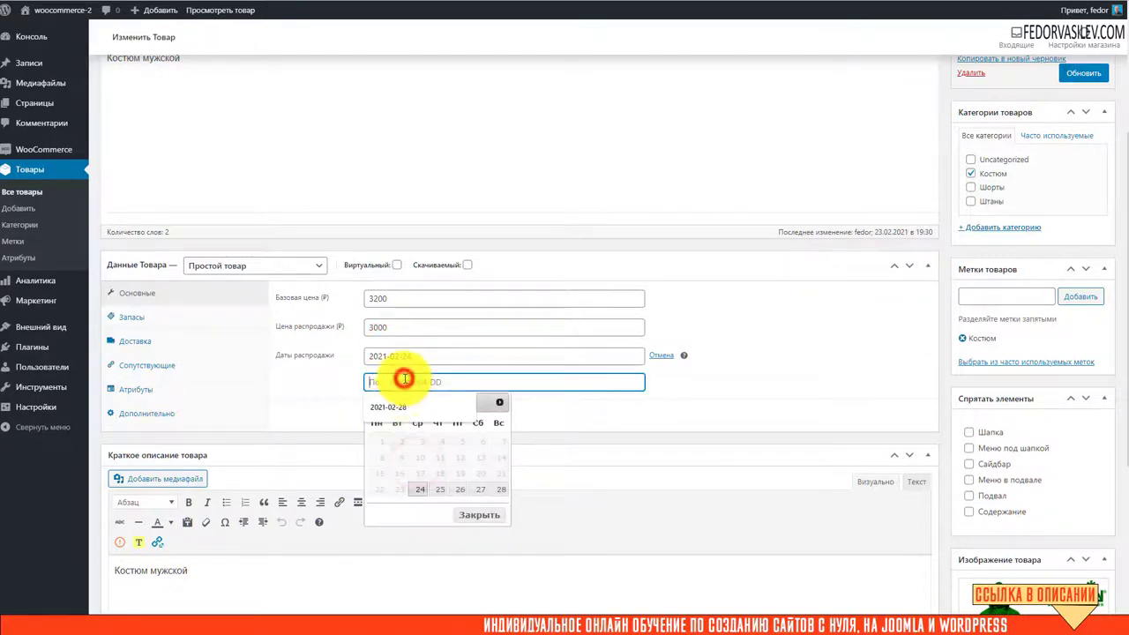
left_click(500, 489)
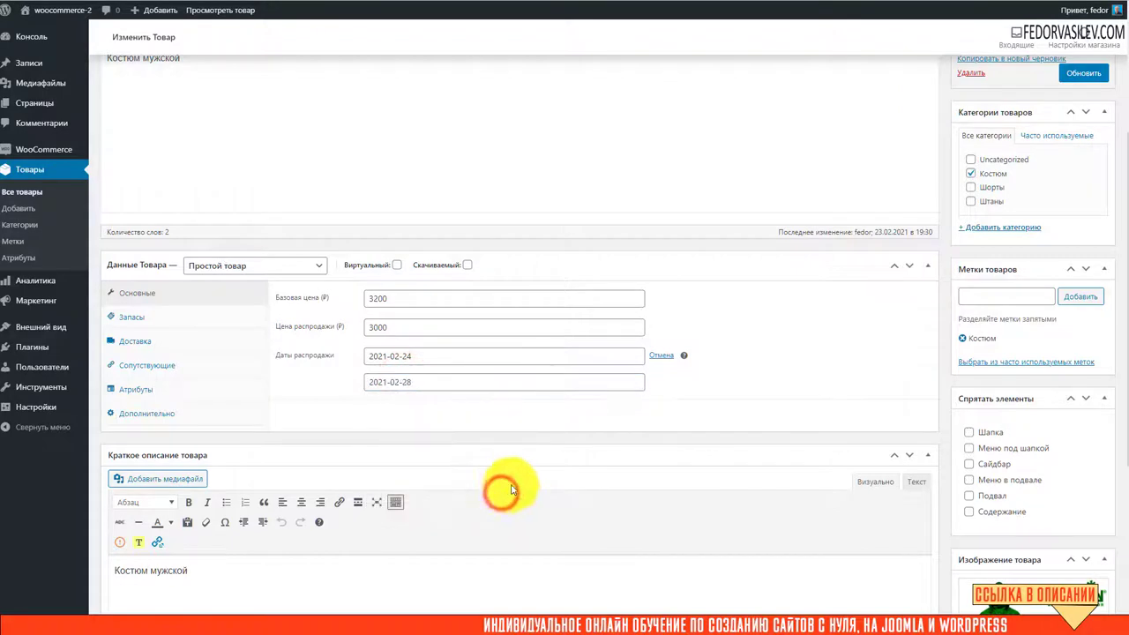
left_click(1072, 77)
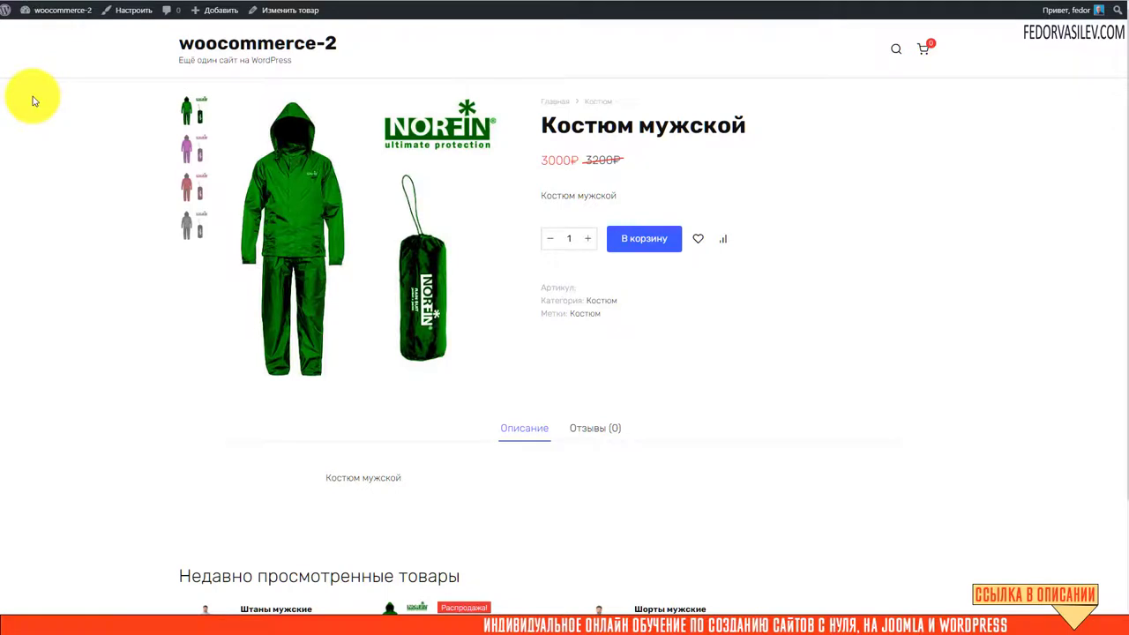
Step: Reload the "Костюм мужской" storefront page and check the price with the scheduled sale in place
key("F5")
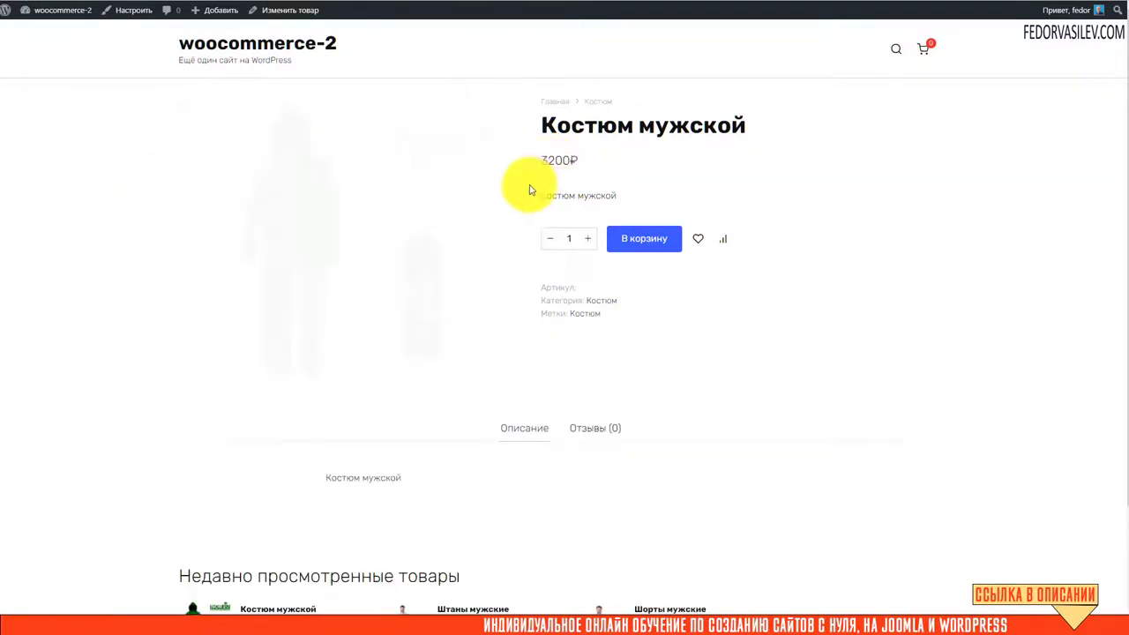
left_click_drag(586, 159, 548, 162)
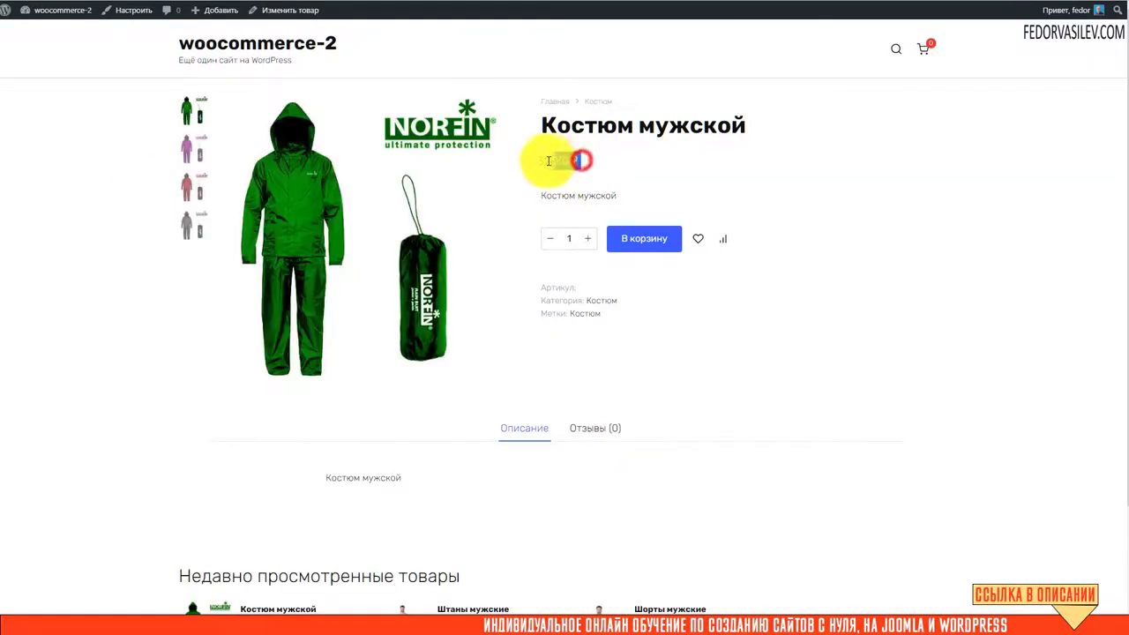
left_click(741, 168)
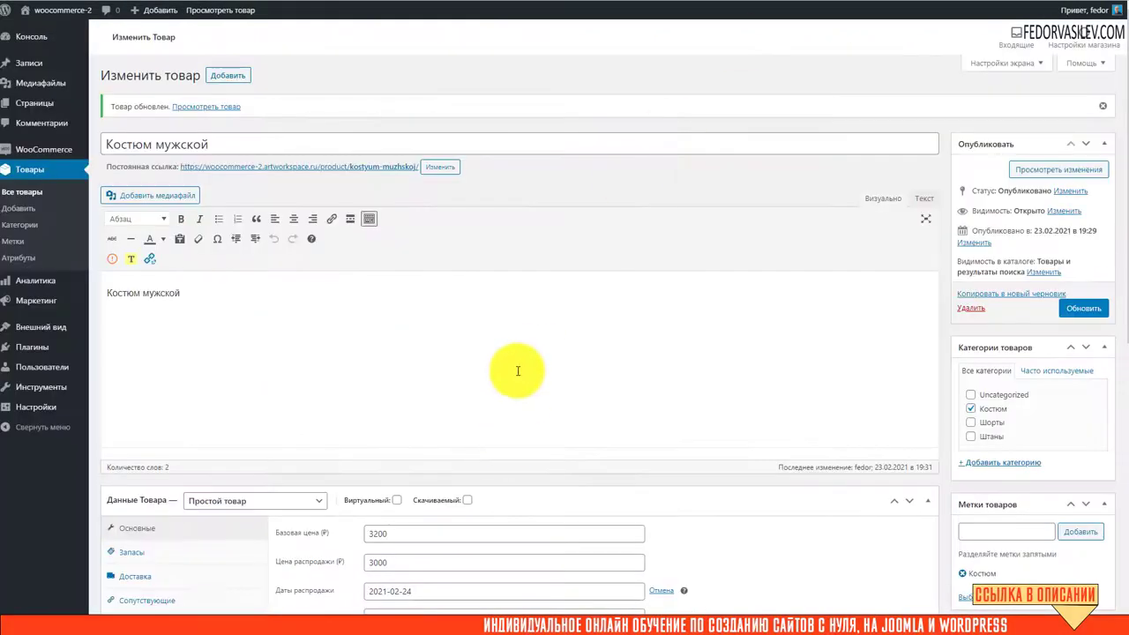
Step: Move the start of the "Костюм мужской" sale to 2021-02-22 and update the product
scroll(517, 370, "down", 2)
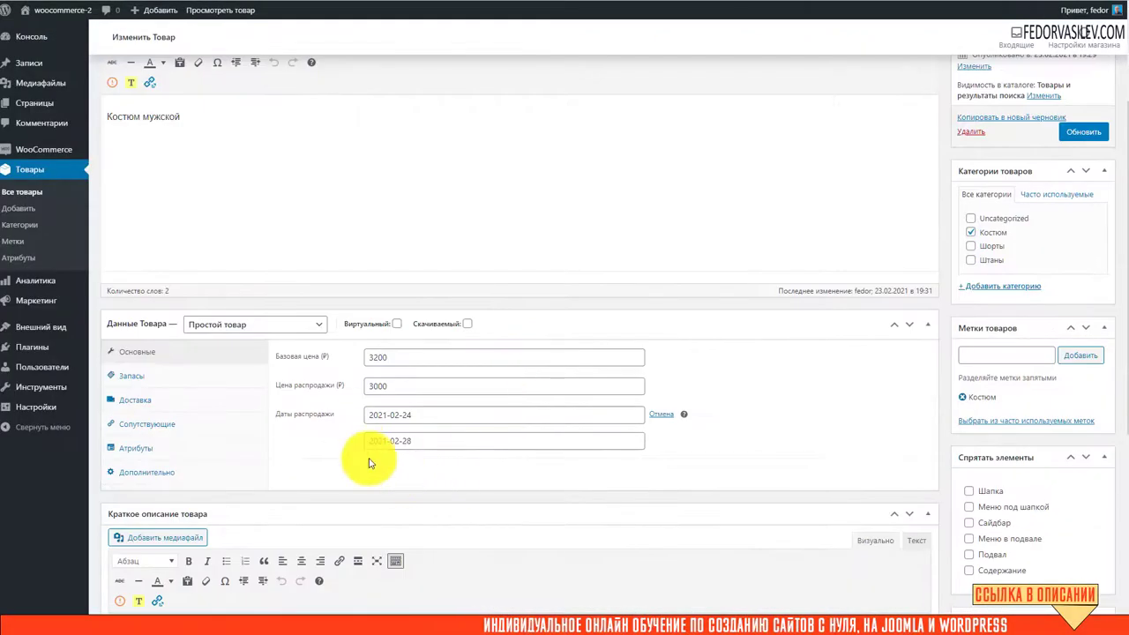
left_click(385, 416)
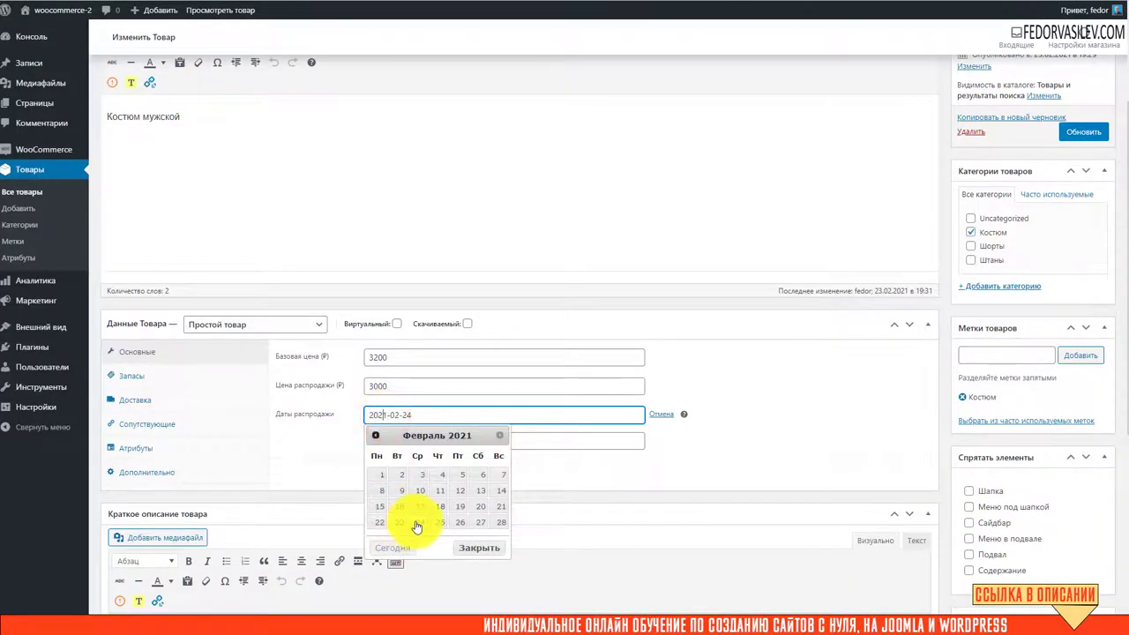
left_click(382, 522)
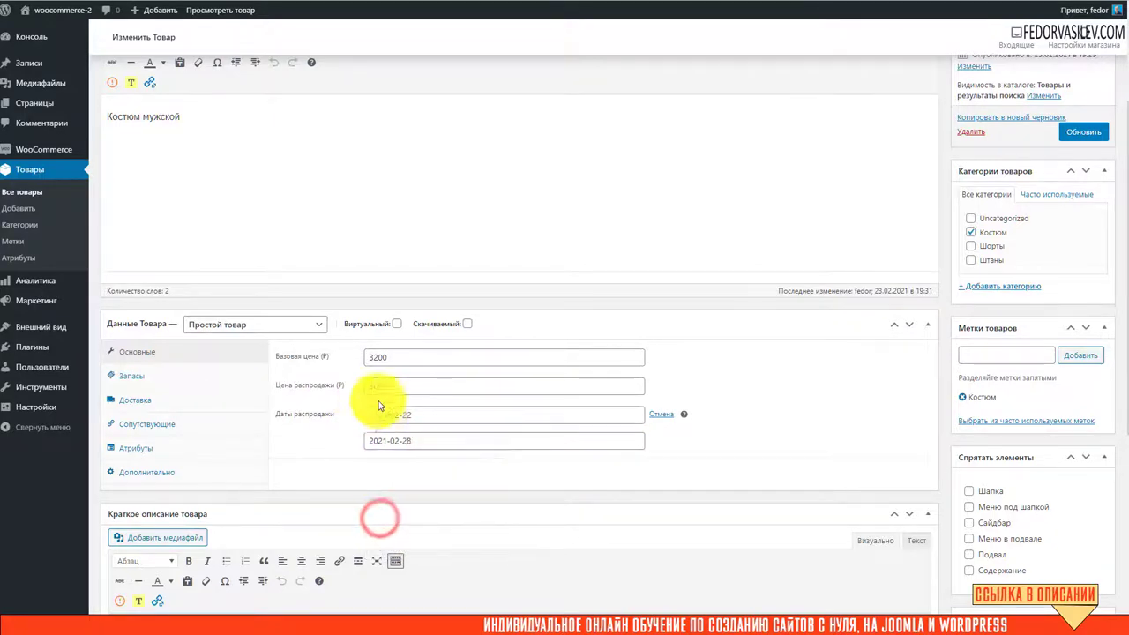
left_click(1095, 131)
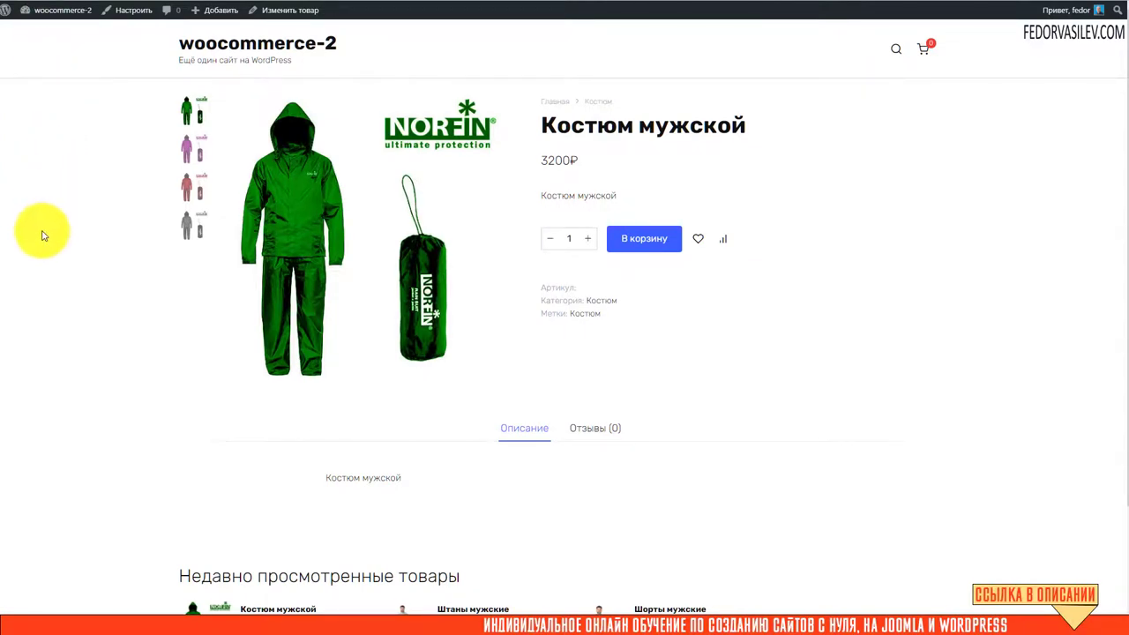
Step: Reload the "Костюм мужской" storefront page and check the product's price with the new sale start date
key("F5")
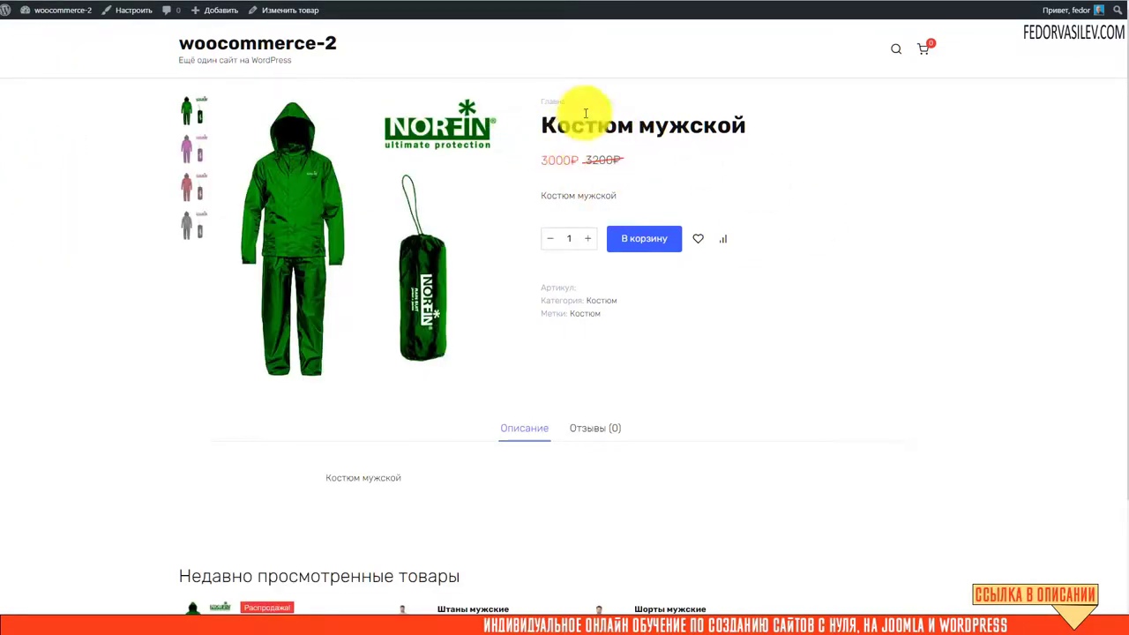
left_click_drag(637, 159, 539, 176)
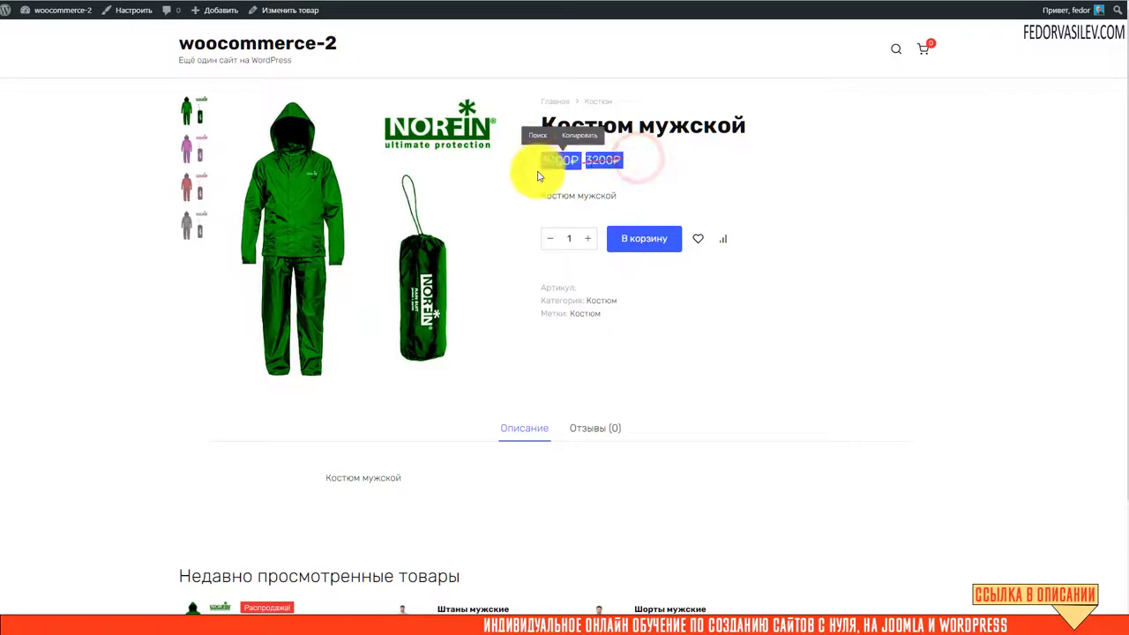
left_click(670, 175)
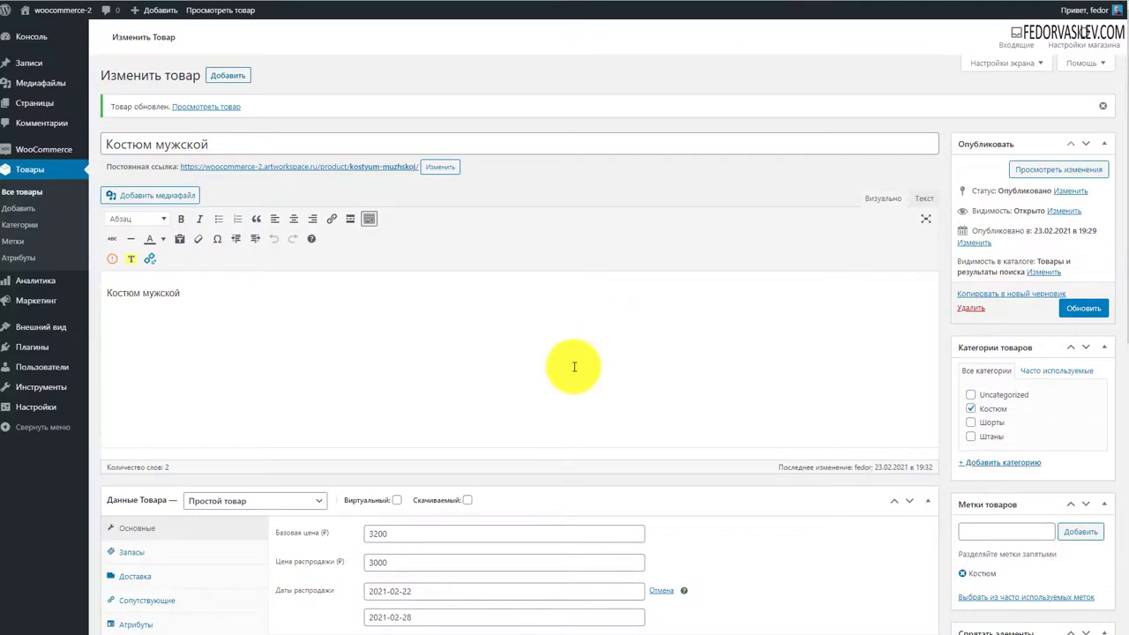
Step: Cancel the scheduled sale dates in the "Костюм мужской" product data
scroll(574, 365, "down", 3)
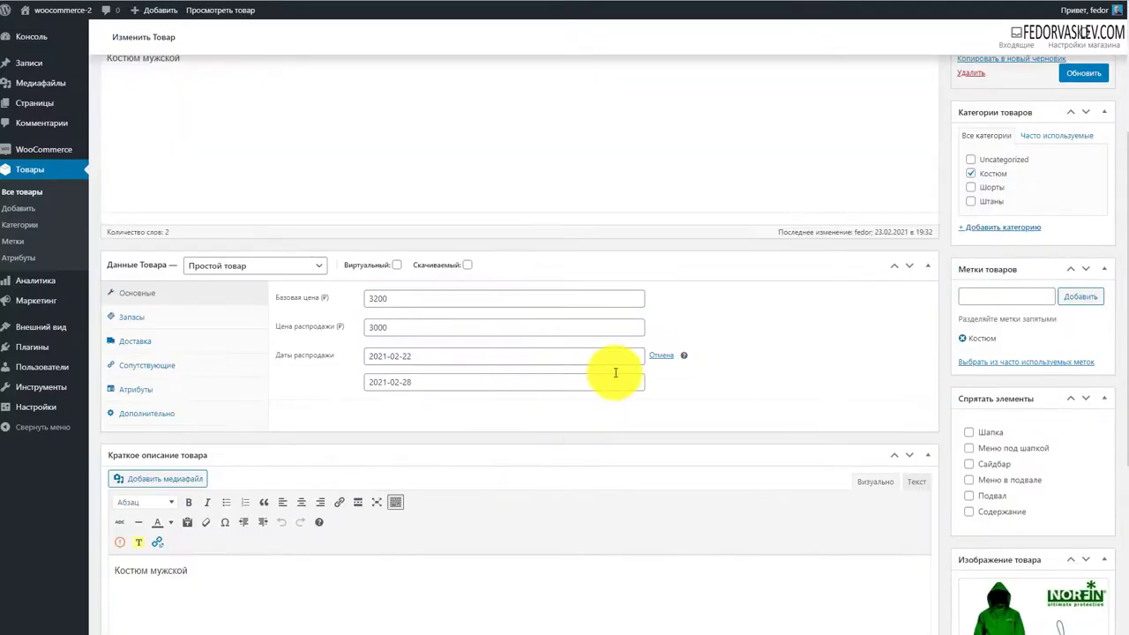
left_click(673, 357)
scroll(707, 497, "up", 3)
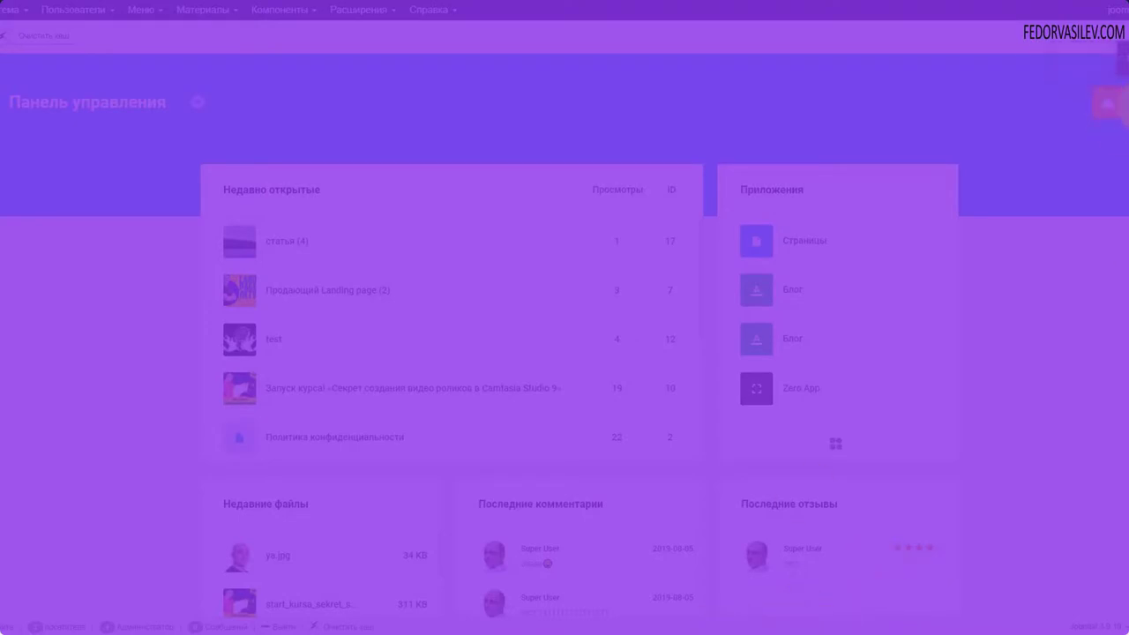
left_click(1108, 102)
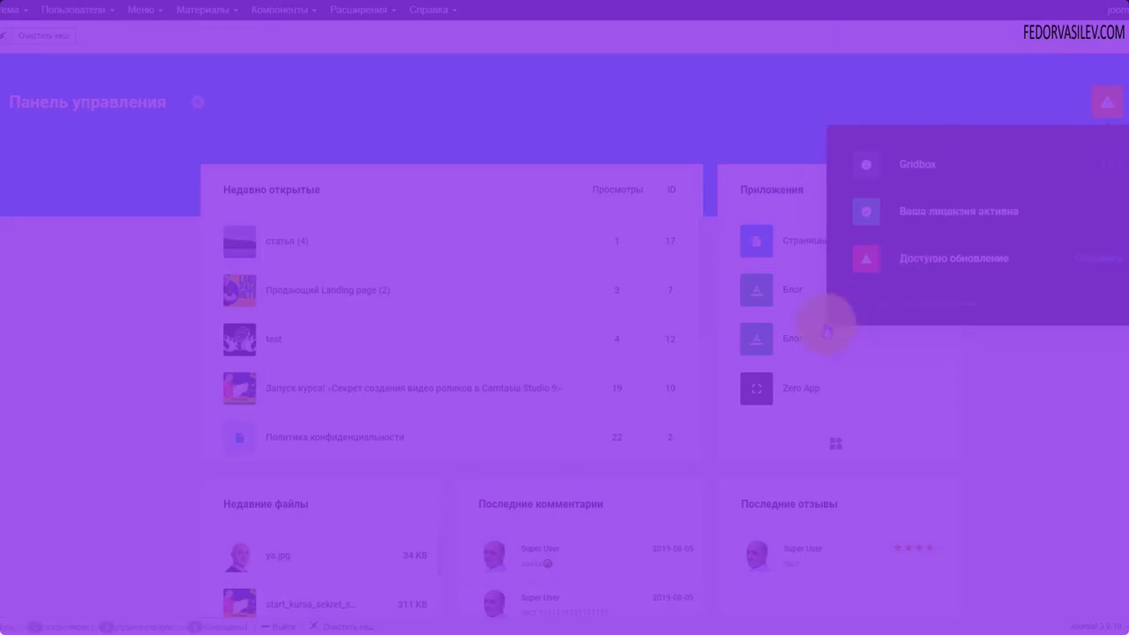
left_click(907, 189)
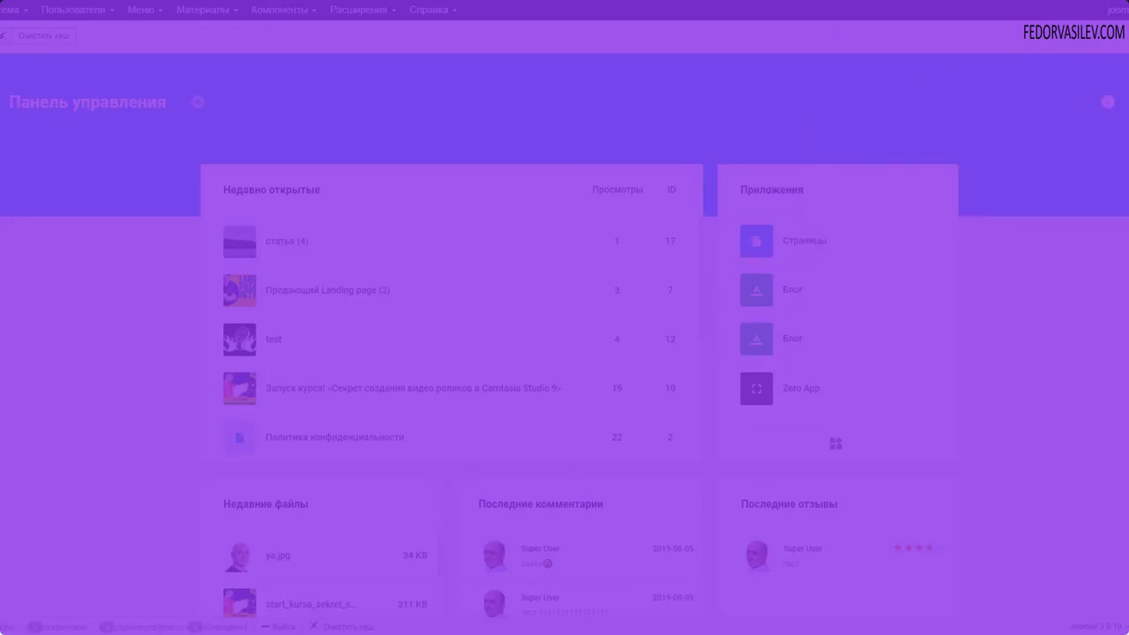
left_click(20, 214)
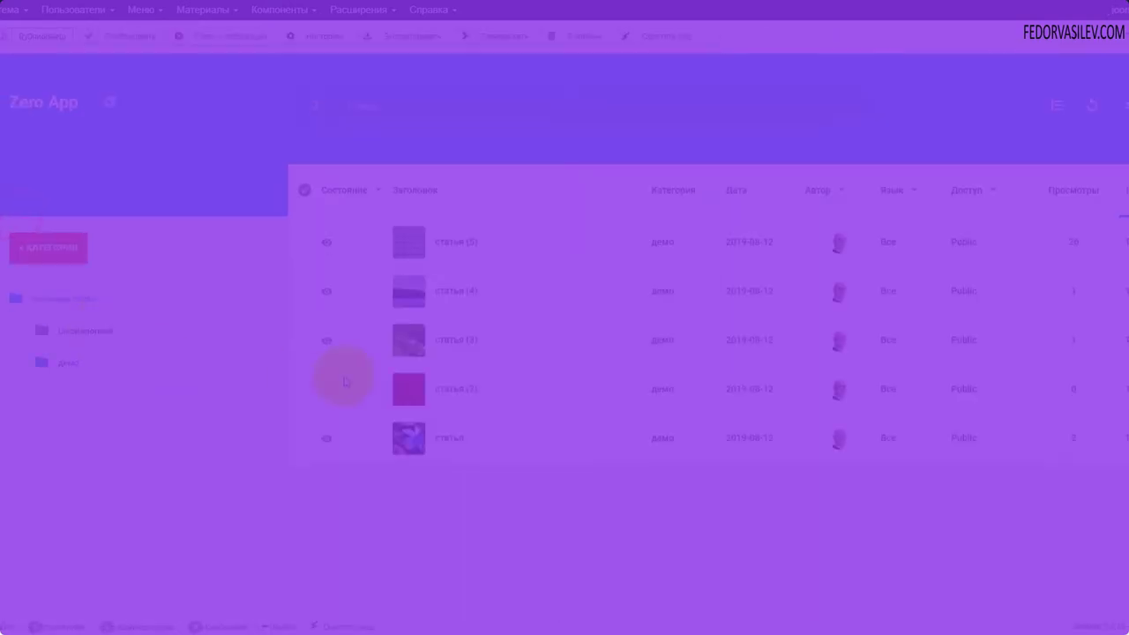
left_click(112, 105)
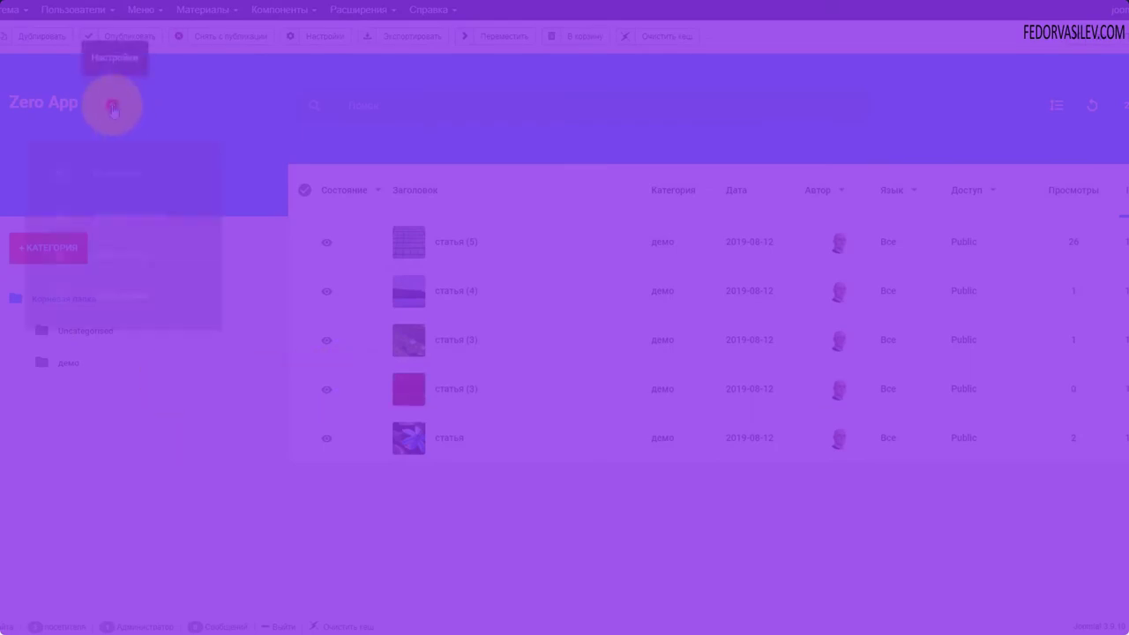